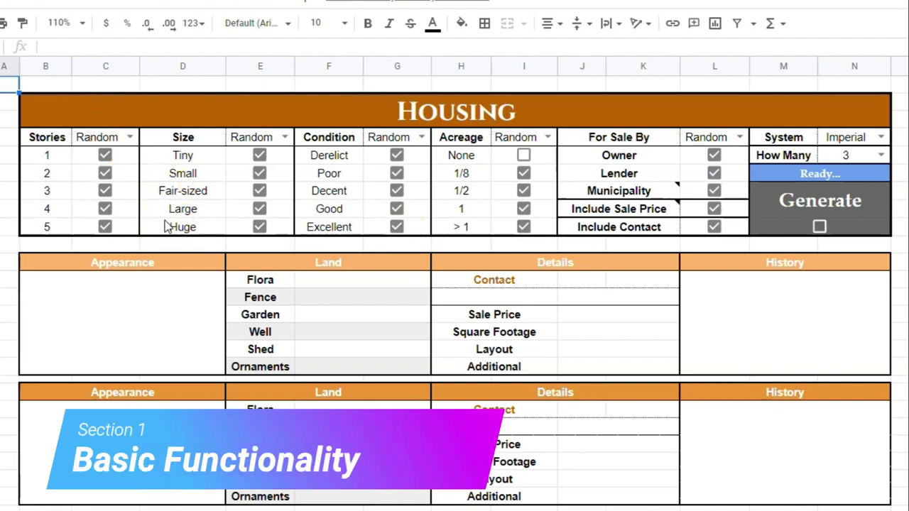
# Highlight the Stories, Size, Condition, Acreage and For Sale By option columns in turn
pyautogui.moveTo(67, 158); pyautogui.dragTo(67, 229)
pyautogui.moveTo(62, 156); pyautogui.dragTo(57, 233)
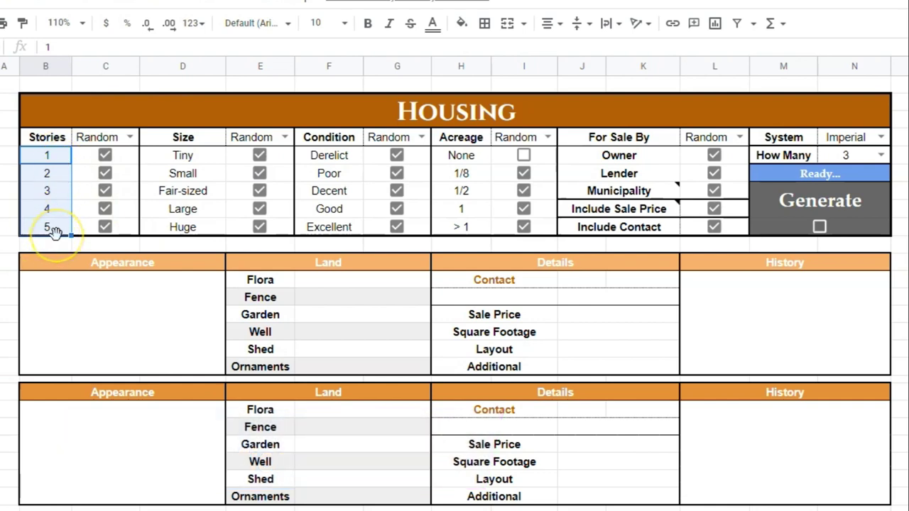
pyautogui.moveTo(222, 153); pyautogui.dragTo(211, 243)
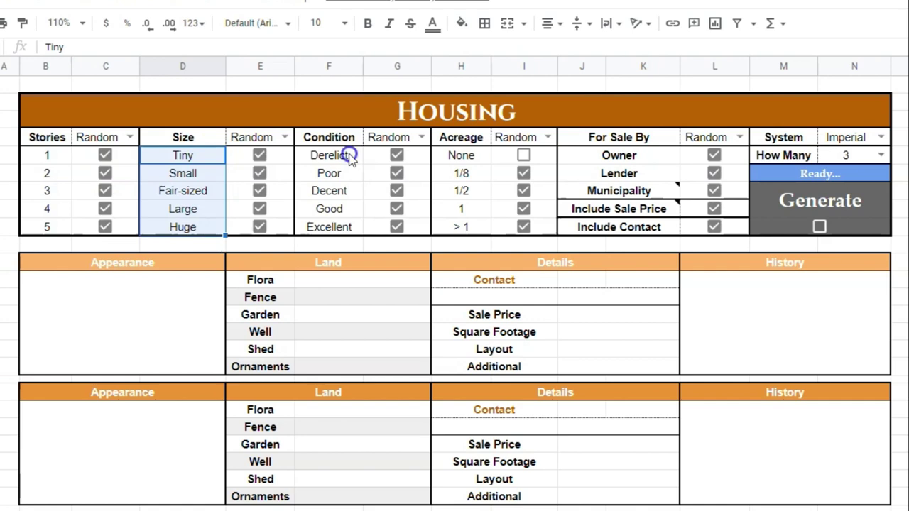
pyautogui.moveTo(345, 157); pyautogui.dragTo(356, 234)
pyautogui.moveTo(483, 158); pyautogui.dragTo(482, 236)
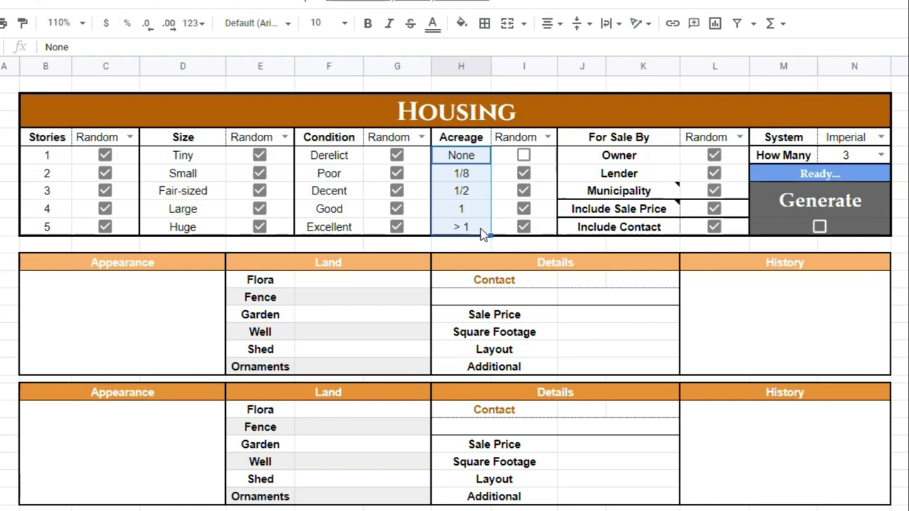
pyautogui.moveTo(643, 155); pyautogui.dragTo(649, 189)
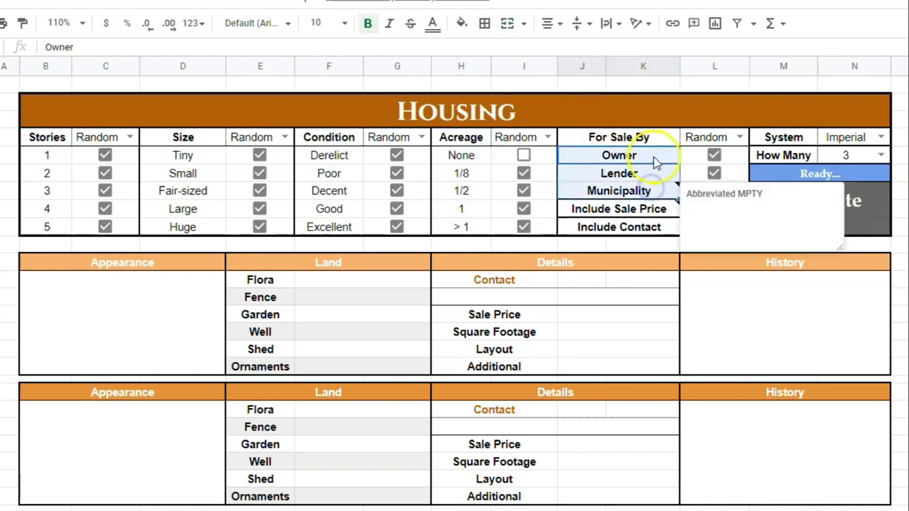
# Uncheck the Include Sale Price checkbox
pyautogui.click(639, 227)
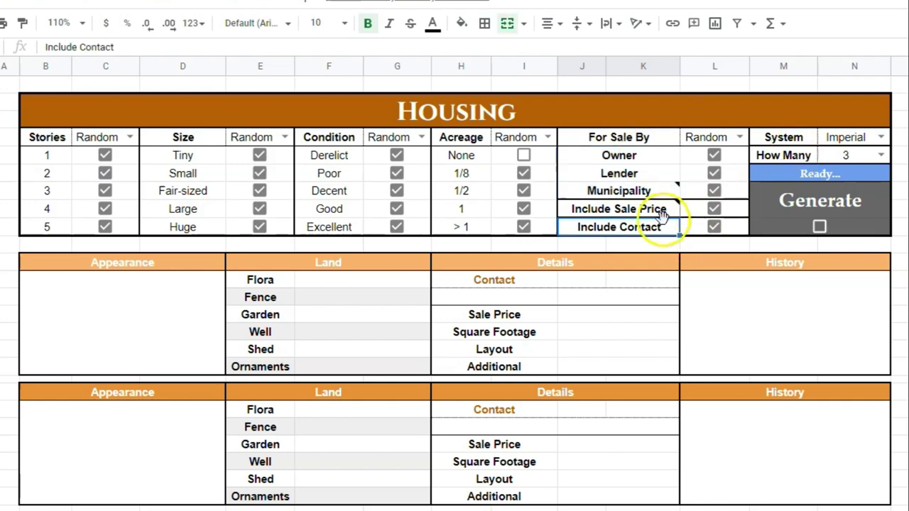
pyautogui.moveTo(608, 210)
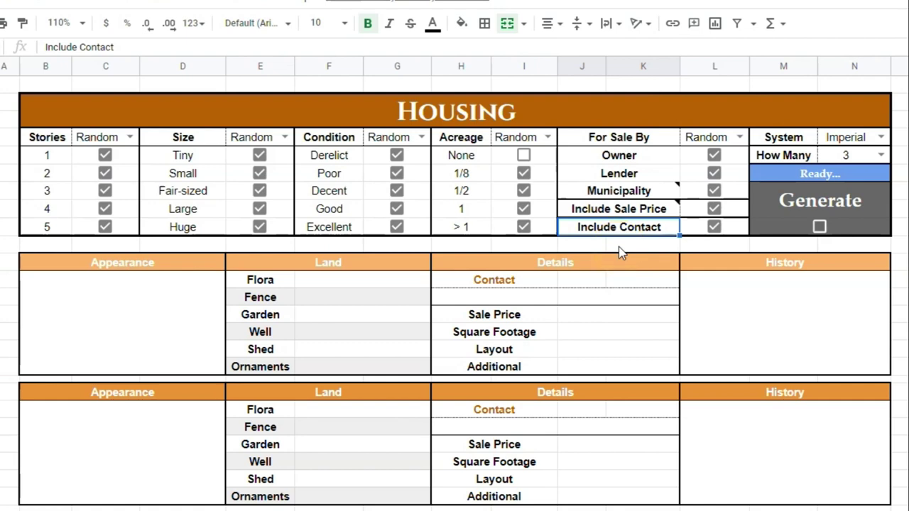
pyautogui.click(714, 210)
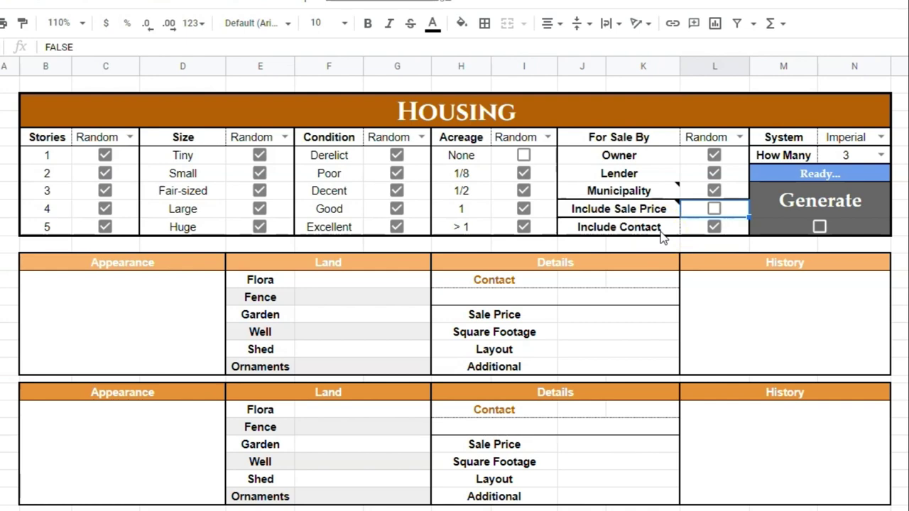
# Uncheck Include Contact, leaving System on Imperial and How Many at 3
pyautogui.click(715, 227)
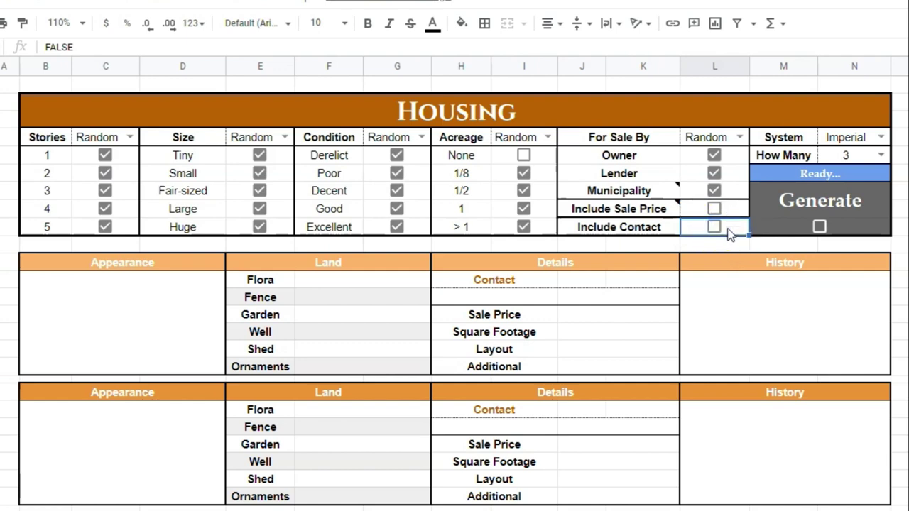
pyautogui.click(881, 135)
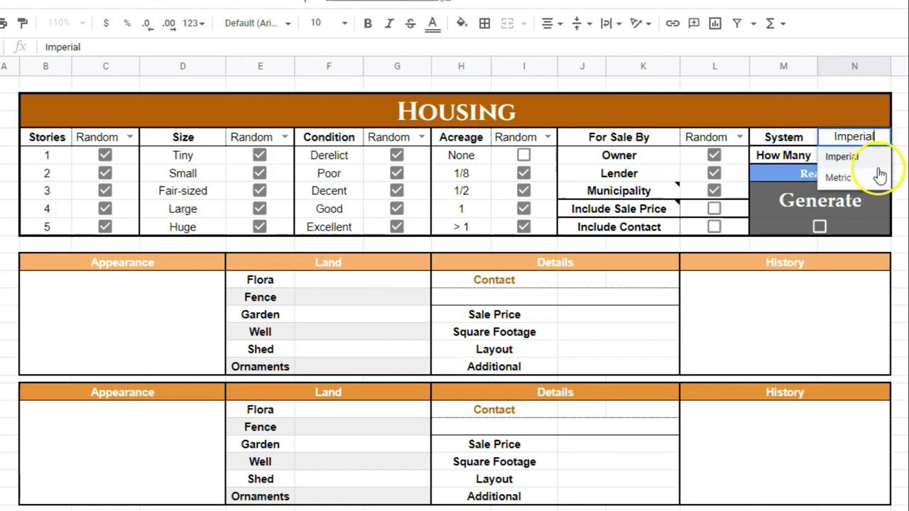
pyautogui.click(785, 138)
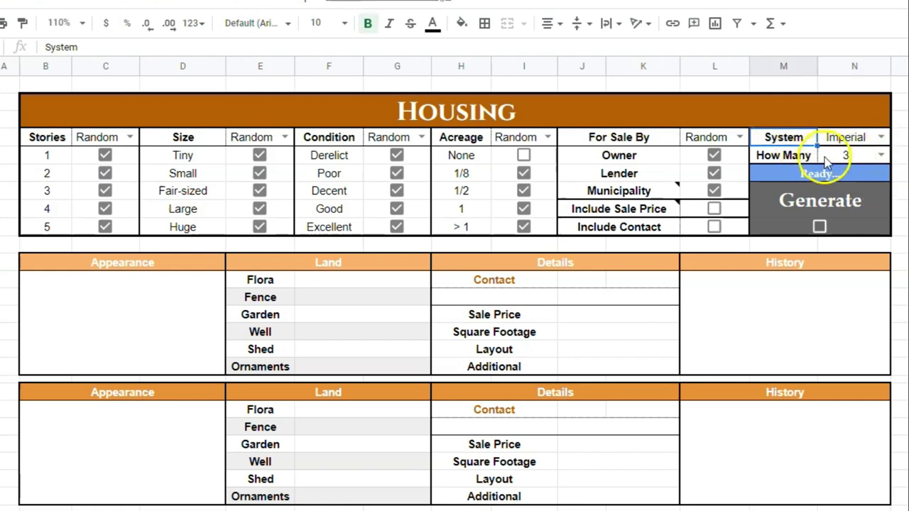
pyautogui.click(880, 155)
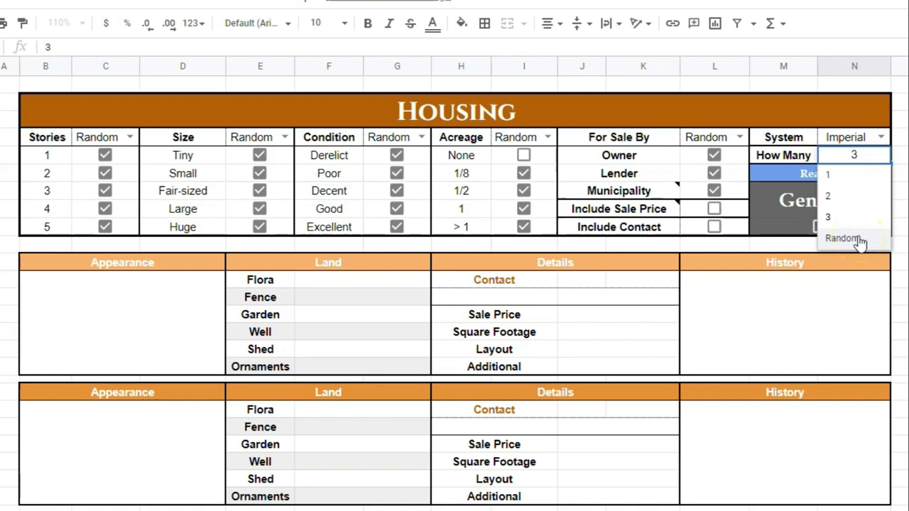
pyautogui.click(898, 173)
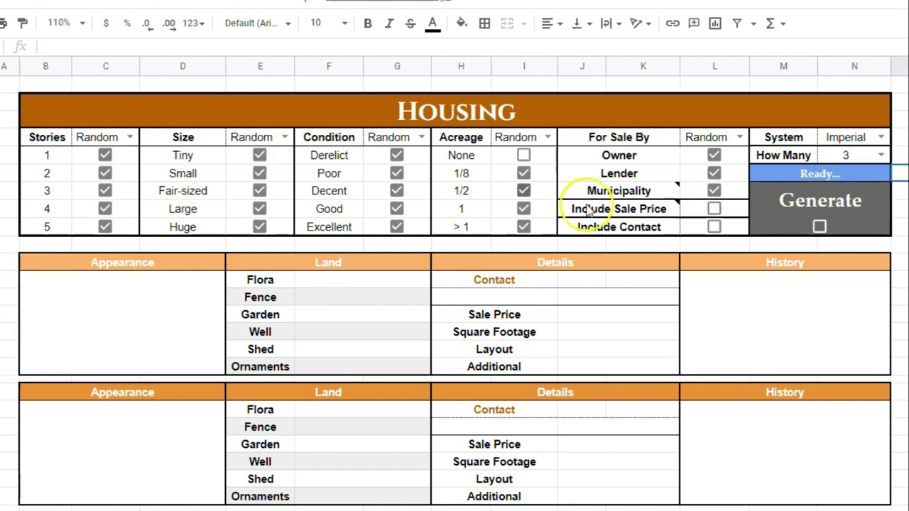
# Switch the For Sale By and Acreage modes from Random to Custom
pyautogui.click(108, 141)
pyautogui.click(248, 140)
pyautogui.click(369, 137)
pyautogui.click(523, 137)
pyautogui.click(702, 140)
pyautogui.click(739, 137)
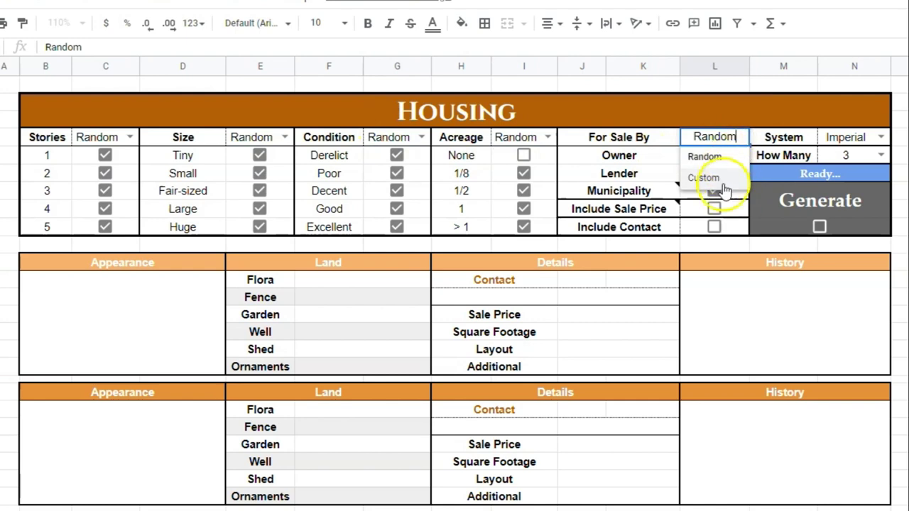
pyautogui.click(721, 179)
pyautogui.click(548, 138)
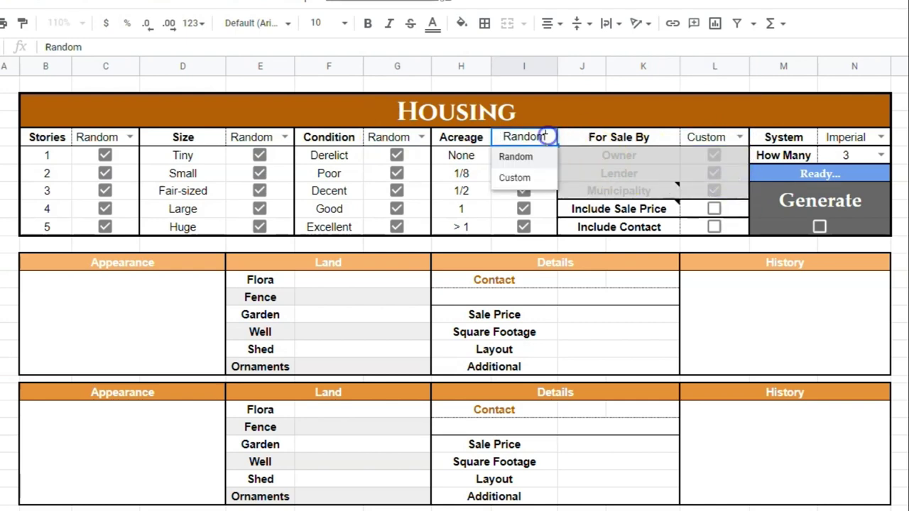
pyautogui.click(521, 177)
# Switch the Condition, Size and Stories modes from Random to Custom
pyautogui.click(421, 137)
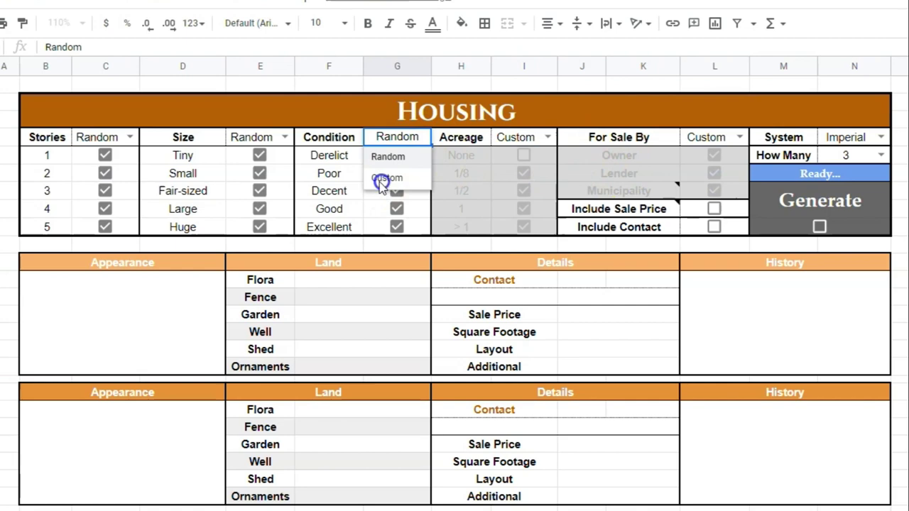
pyautogui.click(387, 177)
pyautogui.click(284, 137)
pyautogui.click(270, 178)
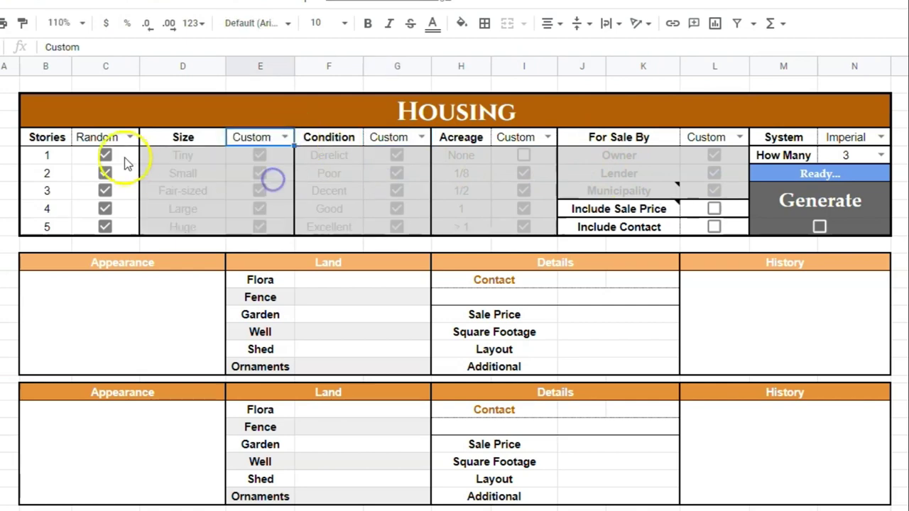
pyautogui.click(132, 126)
pyautogui.click(128, 147)
pyautogui.click(128, 139)
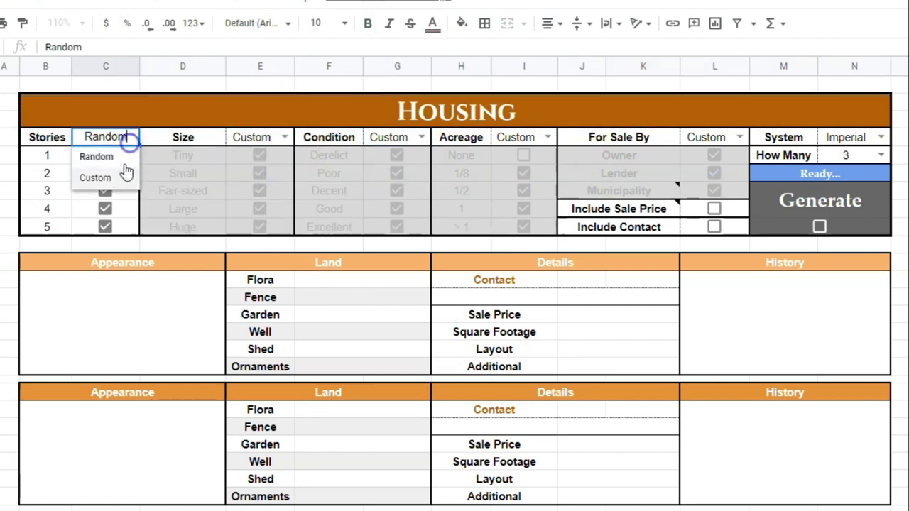
pyautogui.click(115, 177)
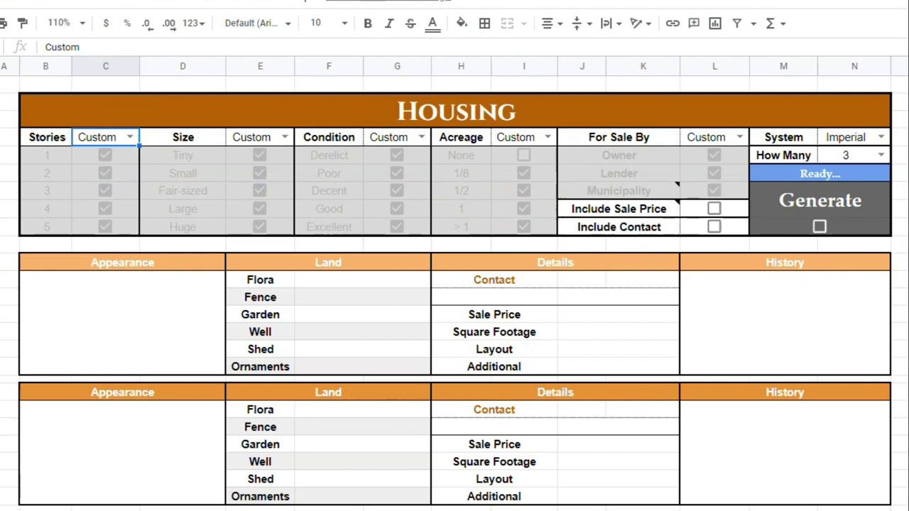
# Untick and re-tick the Tiny, Small and Fair-sized Size checkboxes
pyautogui.click(260, 155)
pyautogui.click(259, 172)
pyautogui.click(260, 189)
pyautogui.click(260, 189)
pyautogui.click(260, 155)
pyautogui.click(259, 173)
pyautogui.click(274, 193)
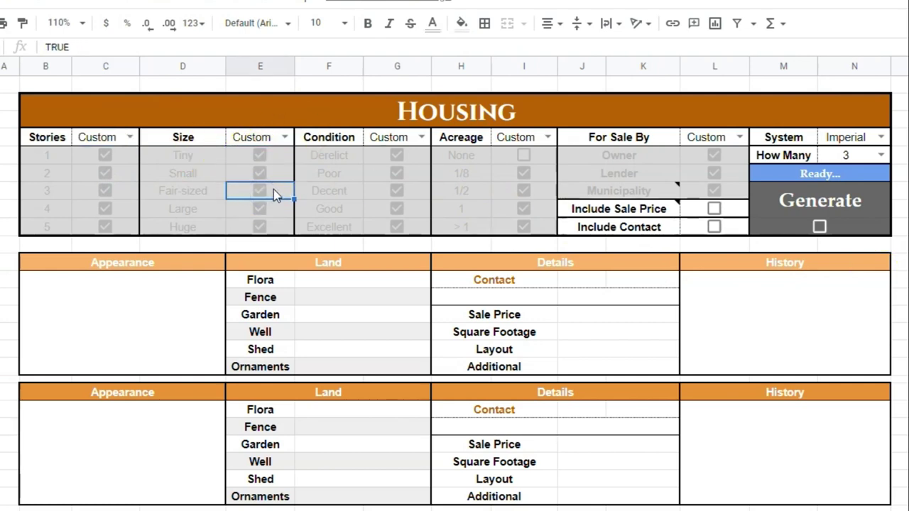
# Set Stories back to Random and exclude 1 story from random generation
pyautogui.click(129, 137)
pyautogui.click(113, 156)
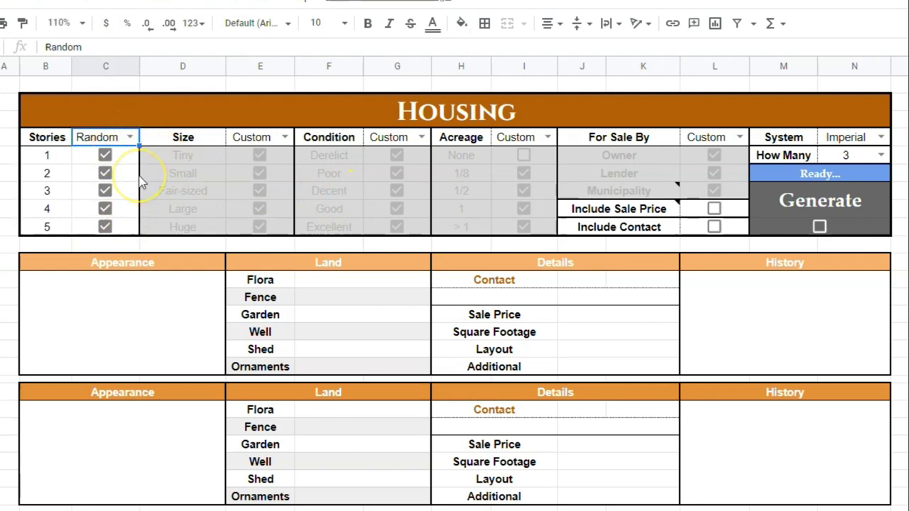
pyautogui.click(60, 163)
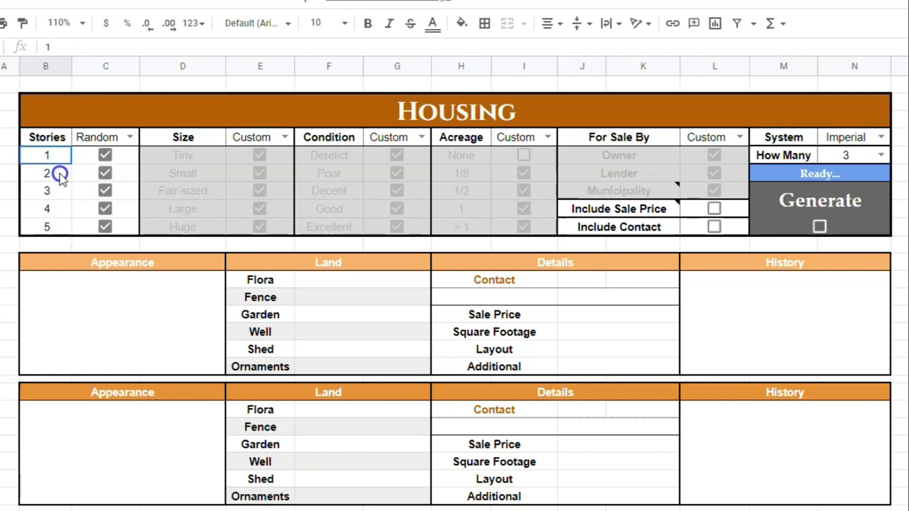
pyautogui.moveTo(60, 176); pyautogui.dragTo(64, 229)
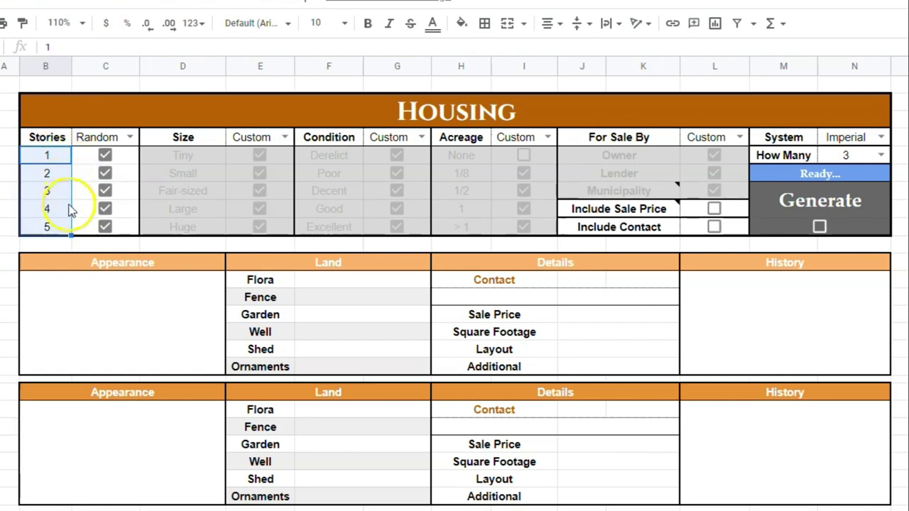
pyautogui.click(107, 156)
# Exclude 2 stories as well, leaving 3 to 5 stories allowed
pyautogui.click(60, 157)
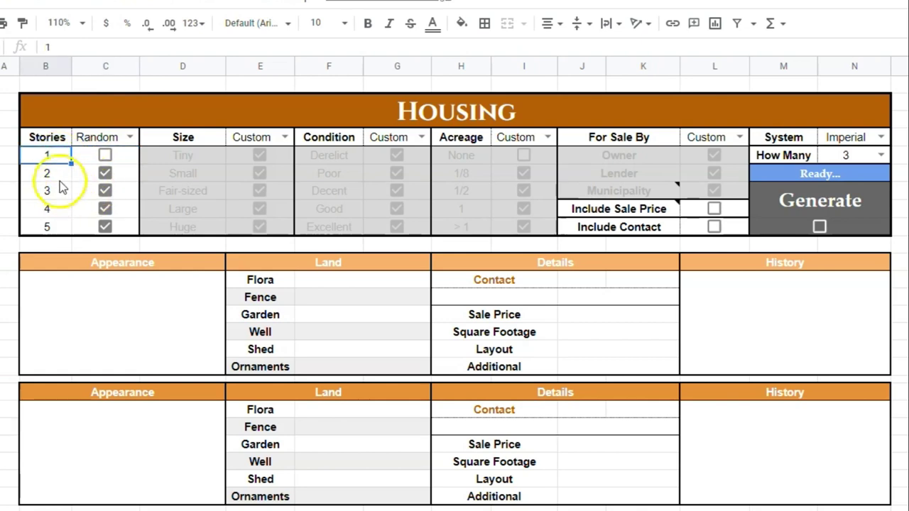
pyautogui.moveTo(63, 175); pyautogui.dragTo(64, 229)
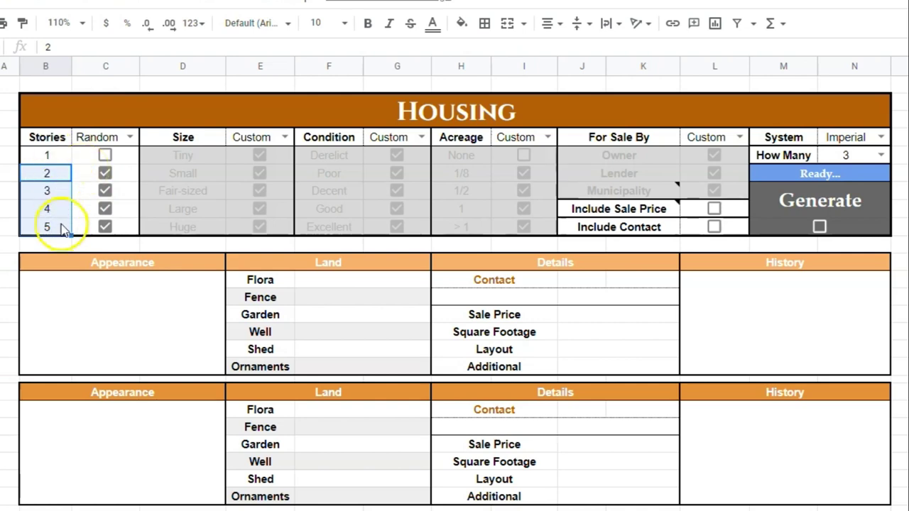
pyautogui.moveTo(114, 172); pyautogui.dragTo(130, 219)
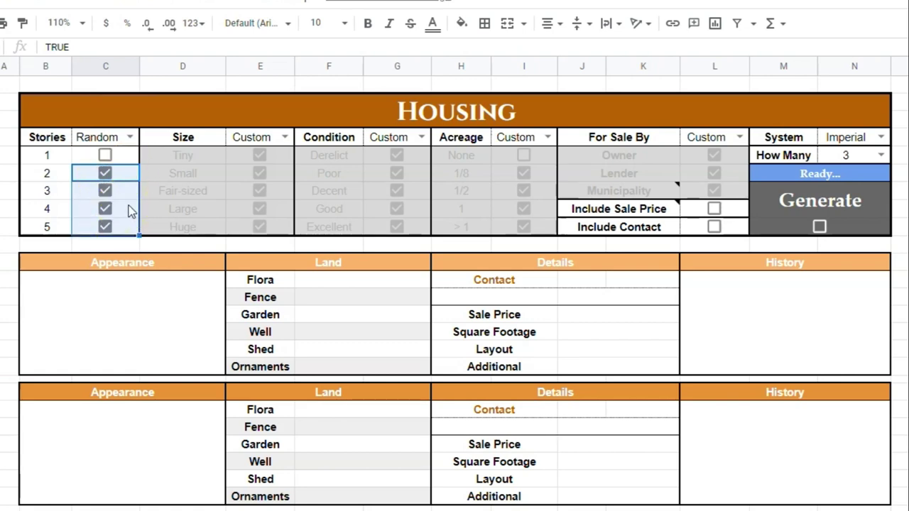
pyautogui.moveTo(45, 178); pyautogui.dragTo(62, 224)
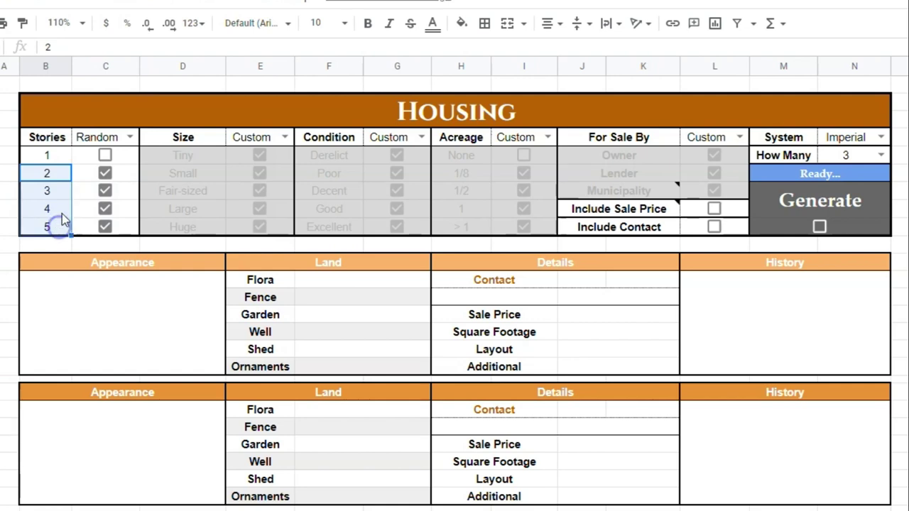
pyautogui.click(59, 190)
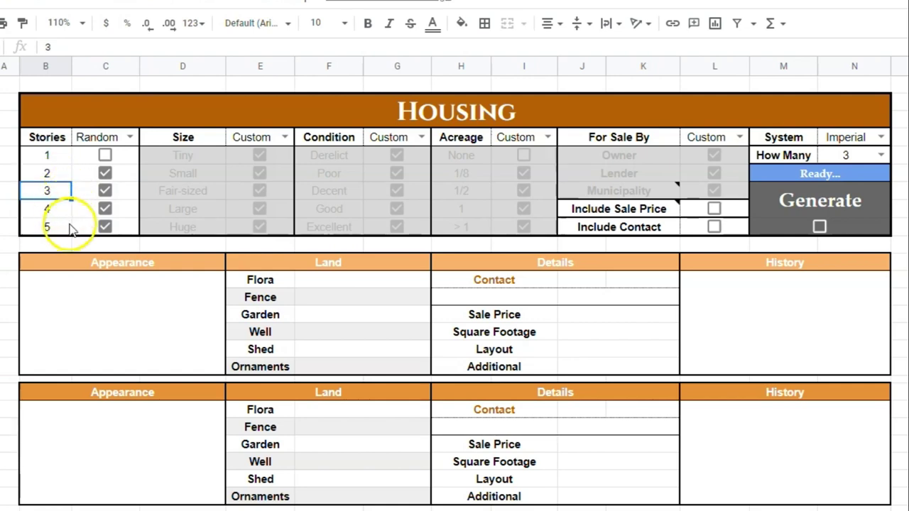
pyautogui.moveTo(135, 178); pyautogui.dragTo(130, 230)
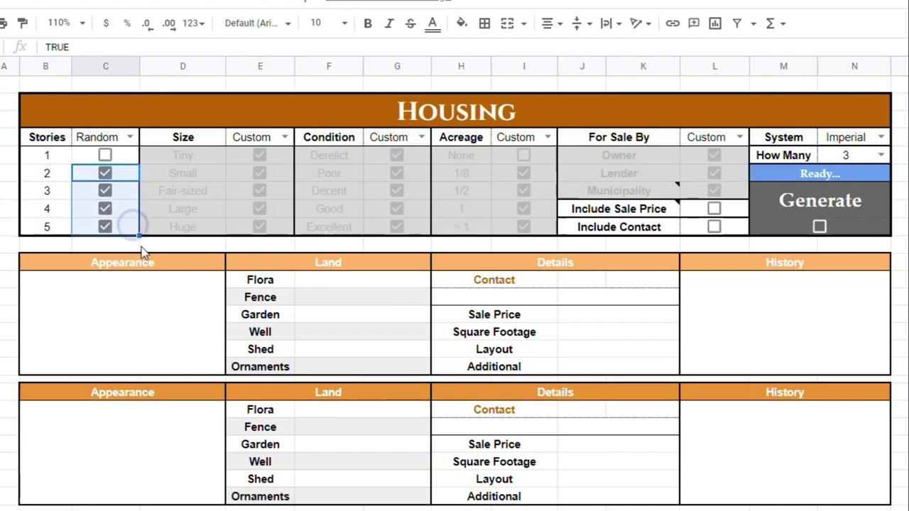
pyautogui.click(105, 173)
pyautogui.moveTo(74, 193); pyautogui.dragTo(76, 227)
pyautogui.moveTo(46, 191); pyautogui.dragTo(61, 227)
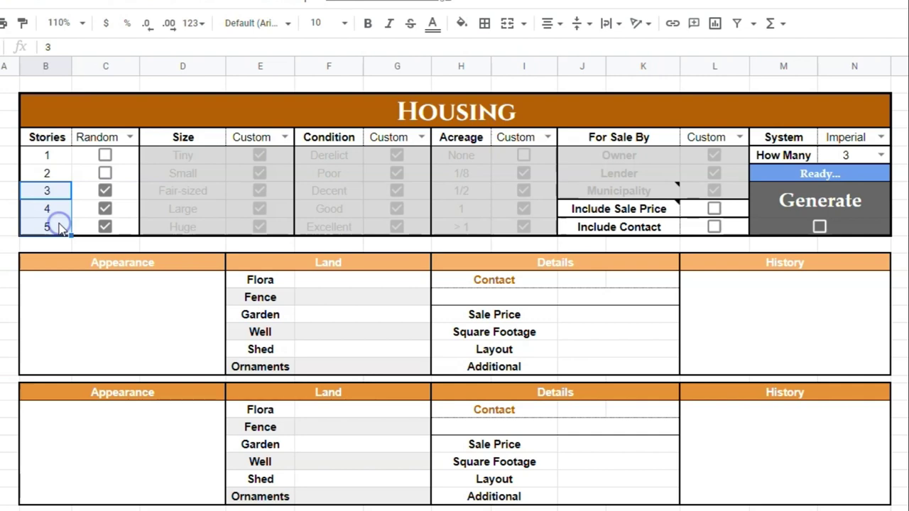
# Toggle Stories between Custom and Random, re-tick all five story options, and select the Generate checkbox
pyautogui.click(131, 138)
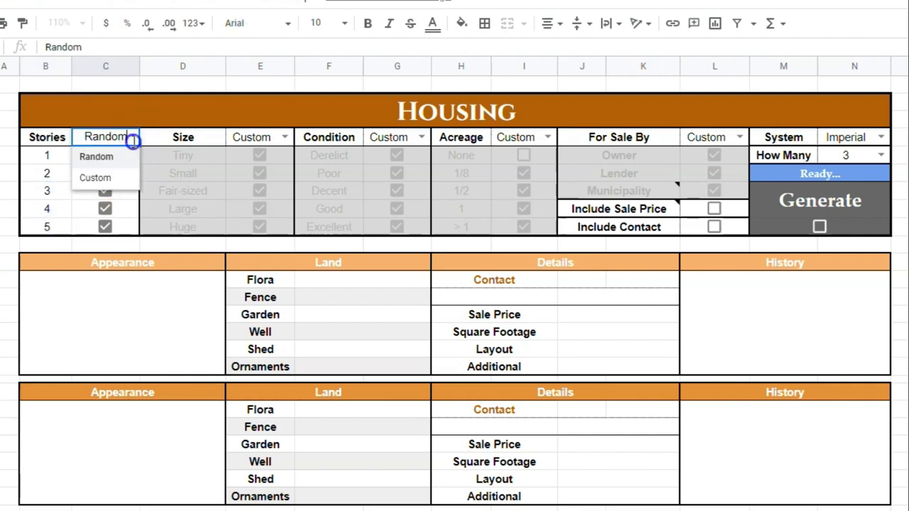
pyautogui.click(97, 177)
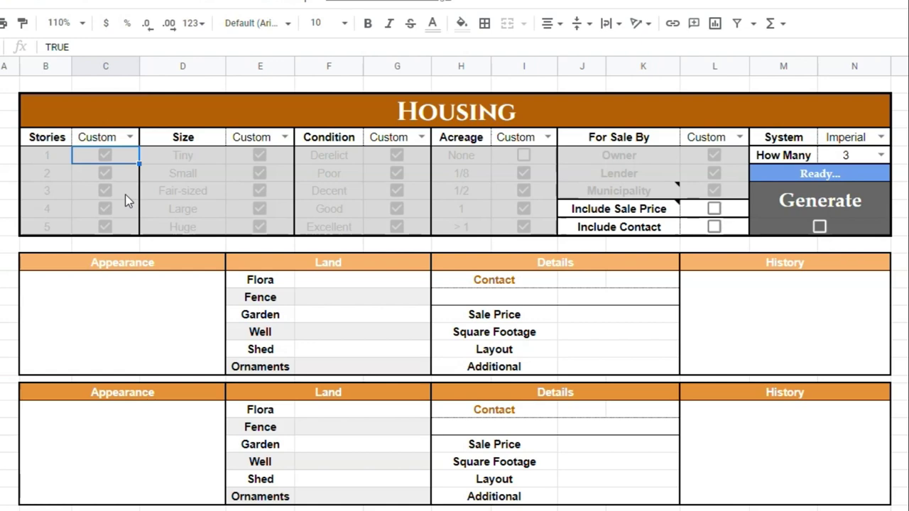
pyautogui.click(130, 137)
pyautogui.click(117, 156)
pyautogui.moveTo(111, 155); pyautogui.dragTo(126, 227)
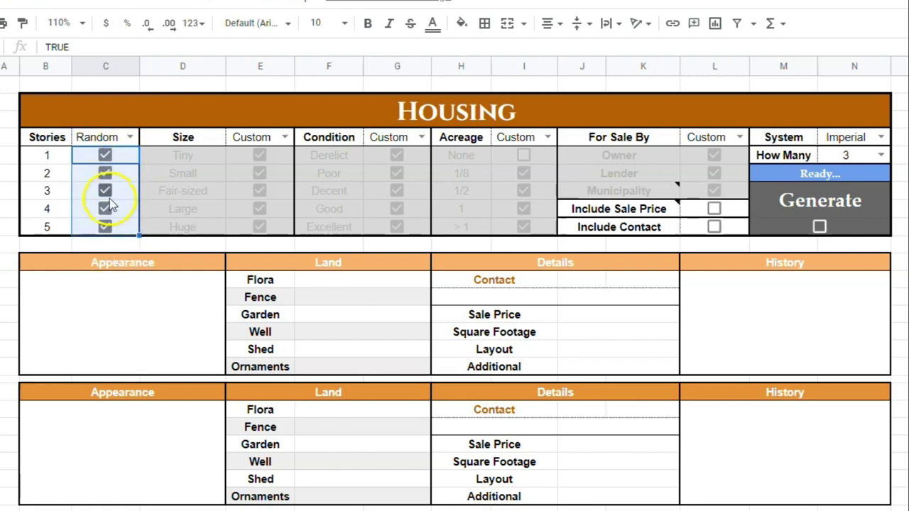
pyautogui.click(132, 137)
pyautogui.click(95, 177)
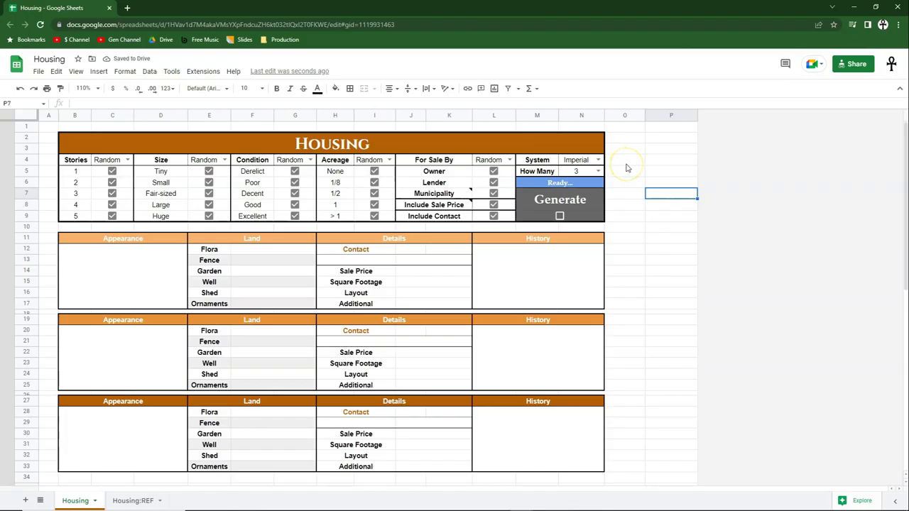
pyautogui.click(603, 214)
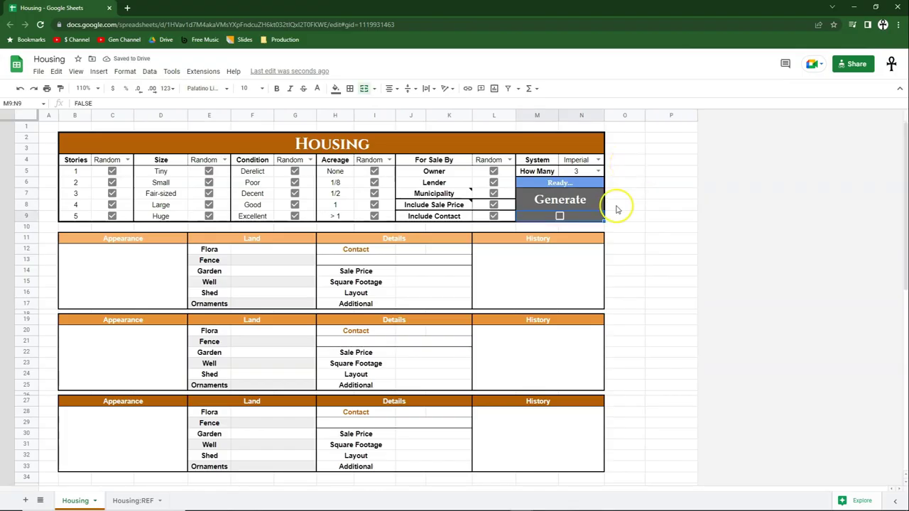
# Tick Generate for three listings, select B11:N33, then the first Appearance cell
pyautogui.click(560, 216)
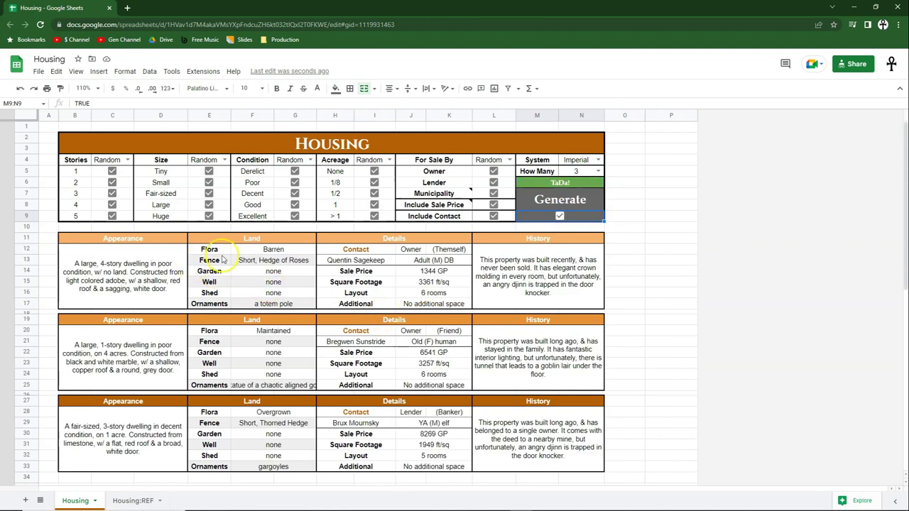
pyautogui.moveTo(166, 239); pyautogui.dragTo(561, 465)
pyautogui.click(150, 299)
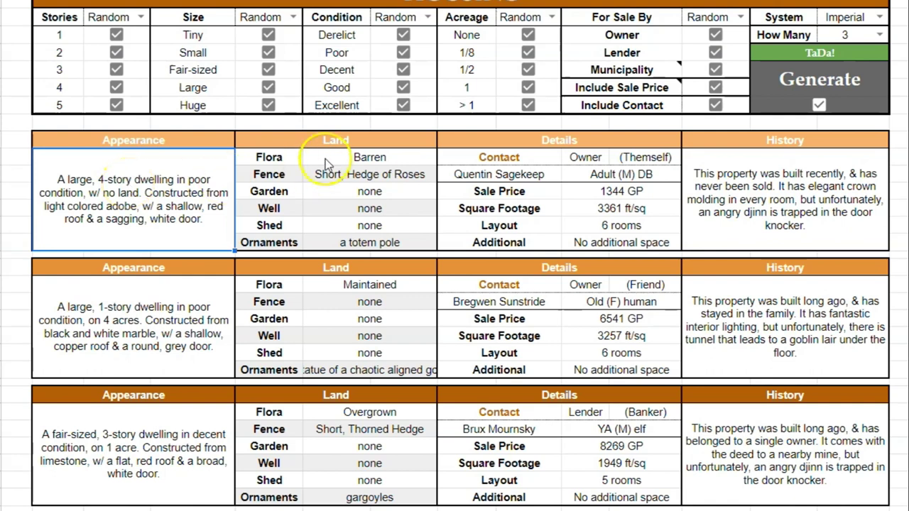
pyautogui.moveTo(330, 145); pyautogui.dragTo(411, 245)
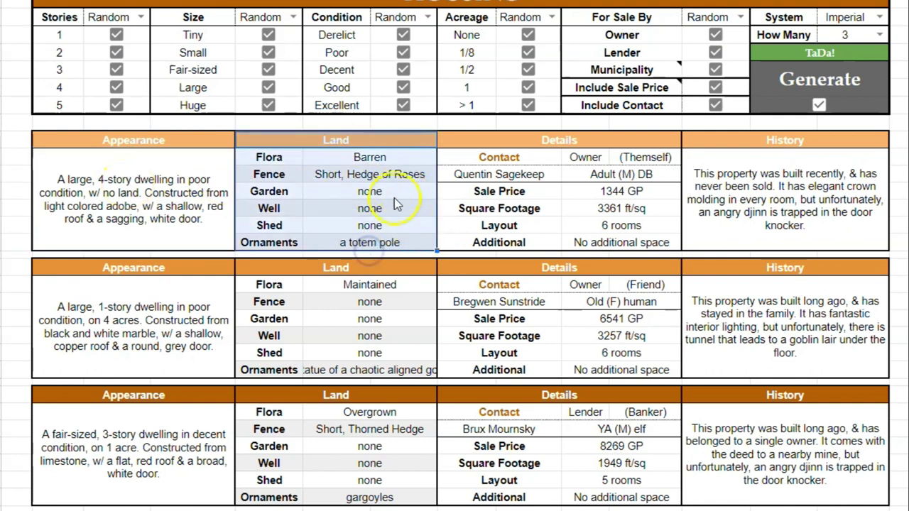
pyautogui.click(283, 160)
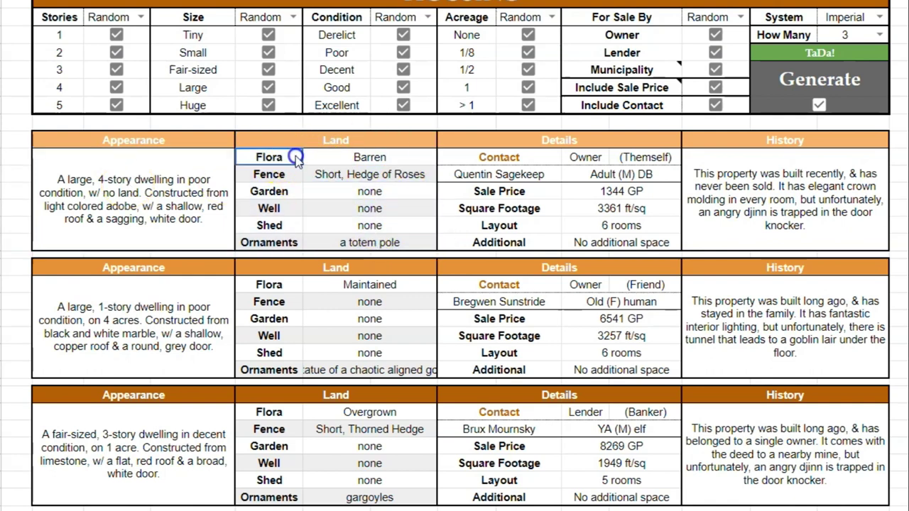
pyautogui.moveTo(293, 176); pyautogui.dragTo(295, 242)
pyautogui.click(361, 154)
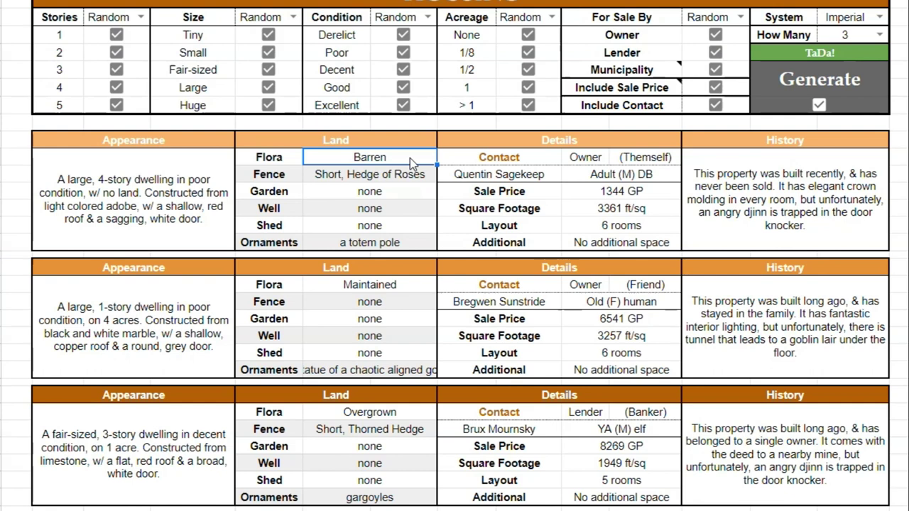
pyautogui.click(373, 178)
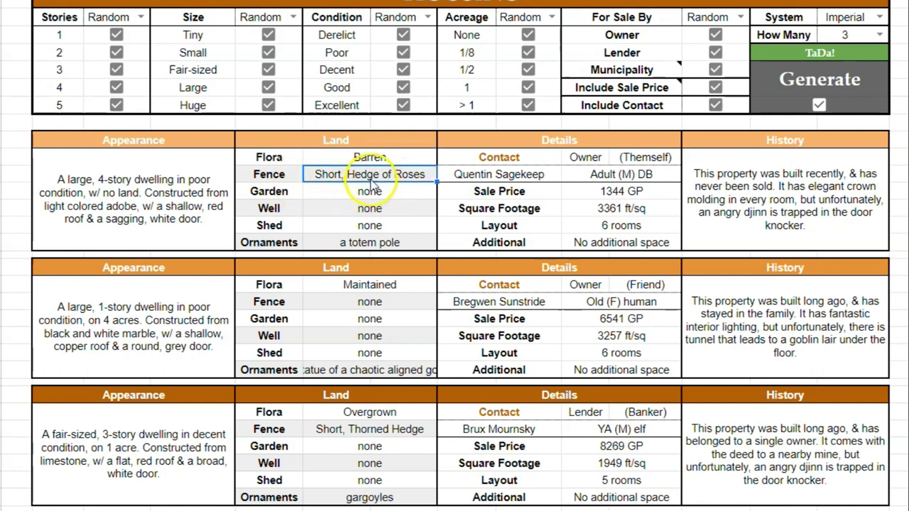
pyautogui.moveTo(287, 192); pyautogui.dragTo(327, 242)
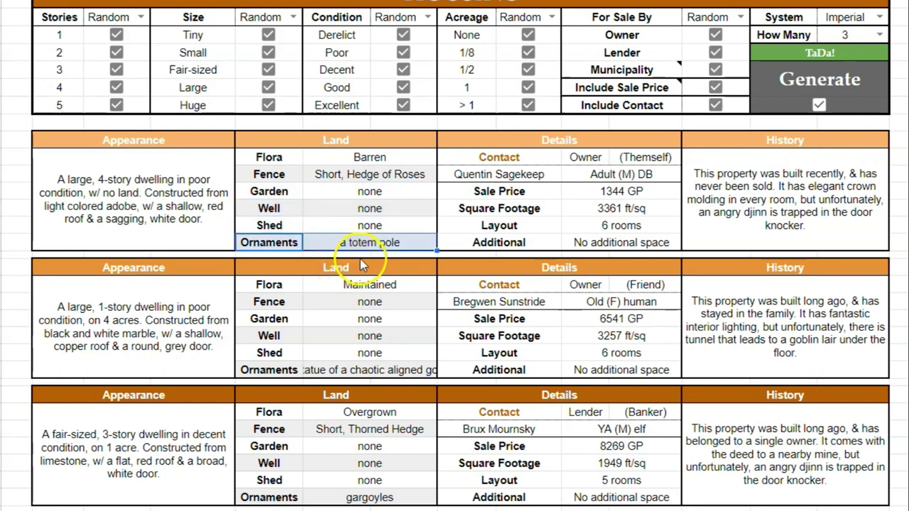
pyautogui.click(390, 244)
pyautogui.moveTo(401, 158); pyautogui.dragTo(416, 249)
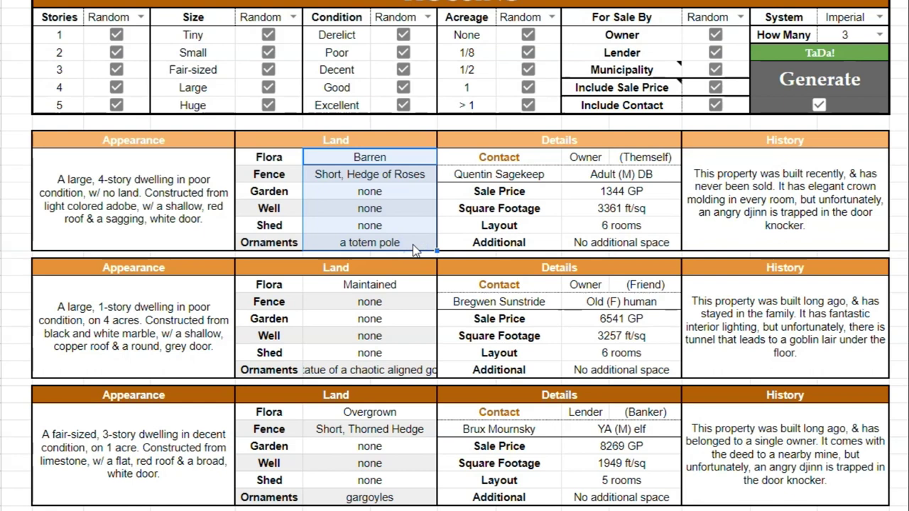
pyautogui.moveTo(585, 140); pyautogui.dragTo(599, 246)
pyautogui.click(499, 157)
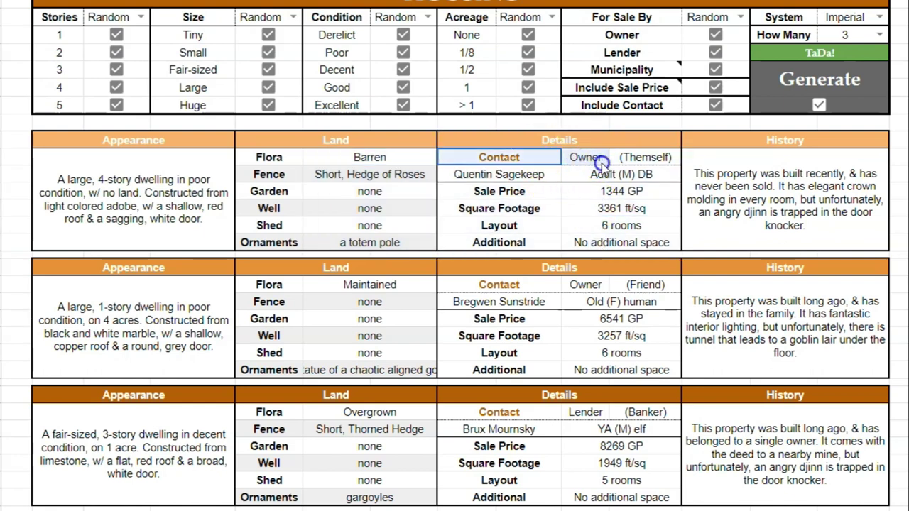
pyautogui.moveTo(601, 162); pyautogui.dragTo(604, 176)
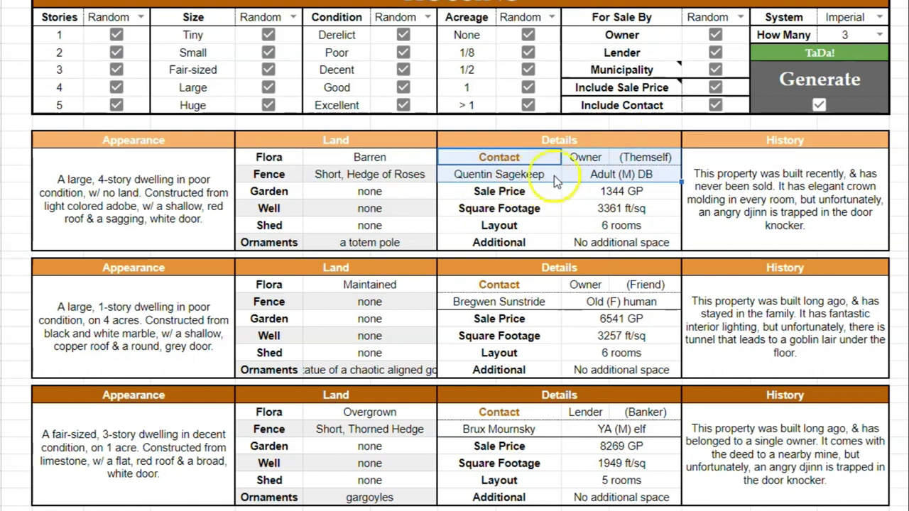
pyautogui.click(636, 191)
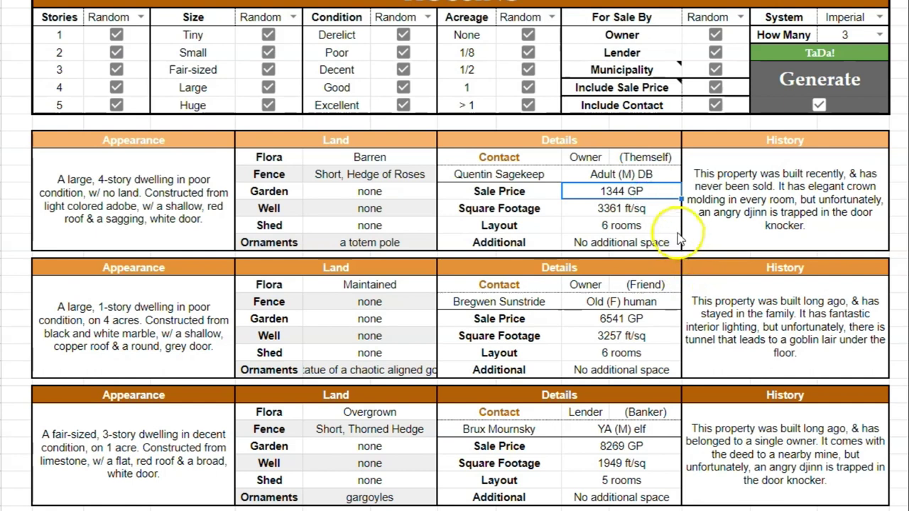
pyautogui.click(662, 208)
pyautogui.click(659, 225)
pyautogui.click(641, 243)
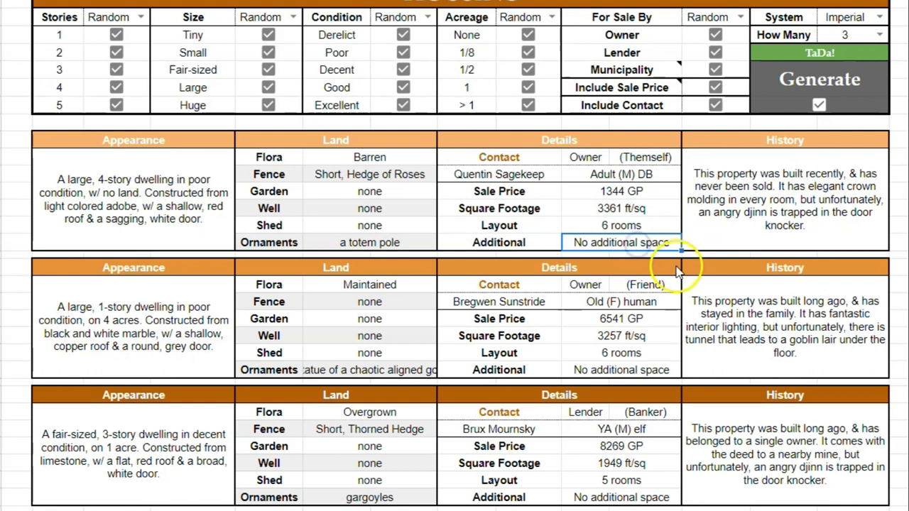
pyautogui.moveTo(548, 240); pyautogui.dragTo(603, 240)
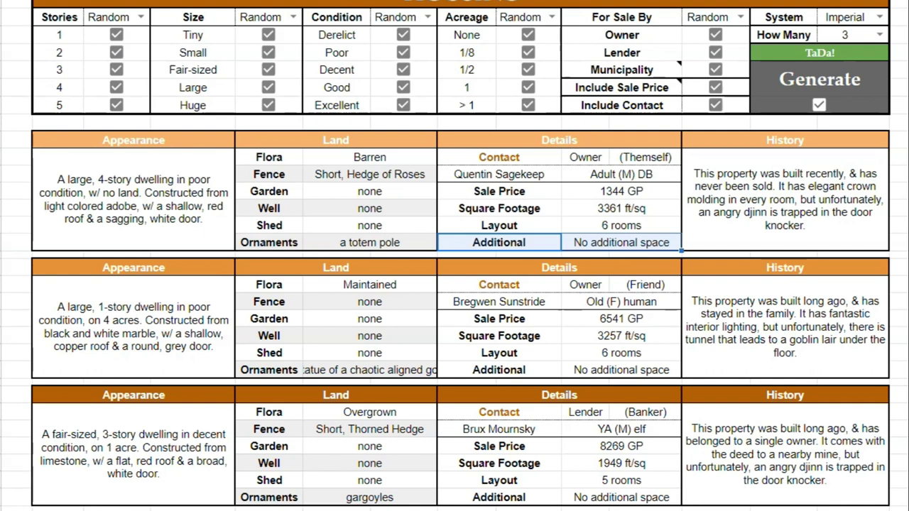
pyautogui.click(880, 213)
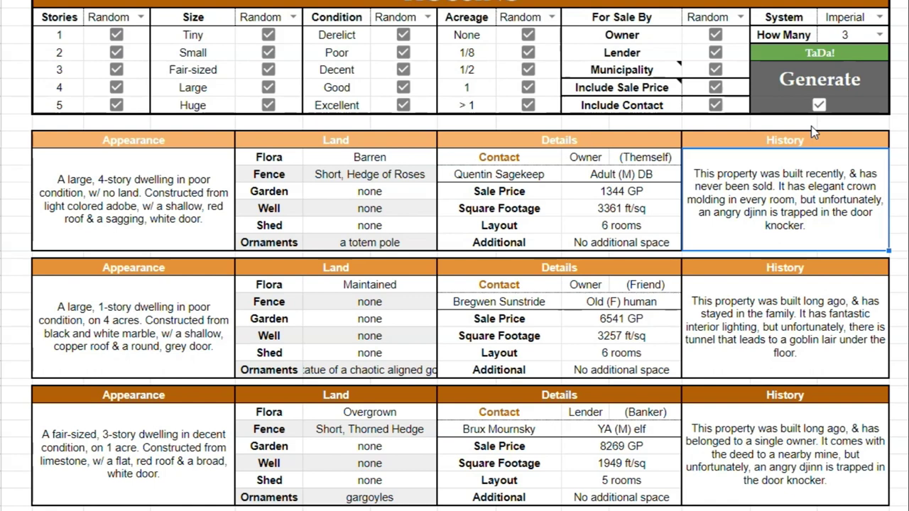
pyautogui.click(855, 162)
pyautogui.moveTo(126, 139); pyautogui.dragTo(822, 228)
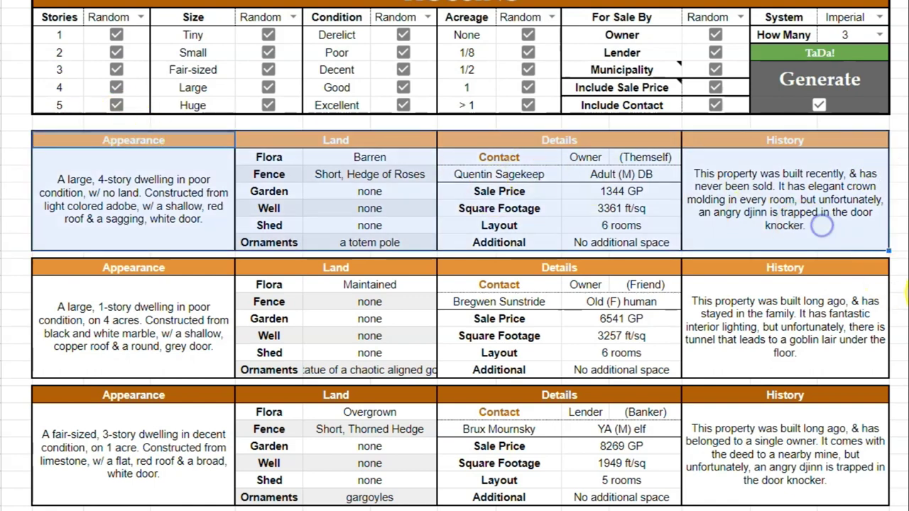
pyautogui.moveTo(170, 270); pyautogui.dragTo(741, 367)
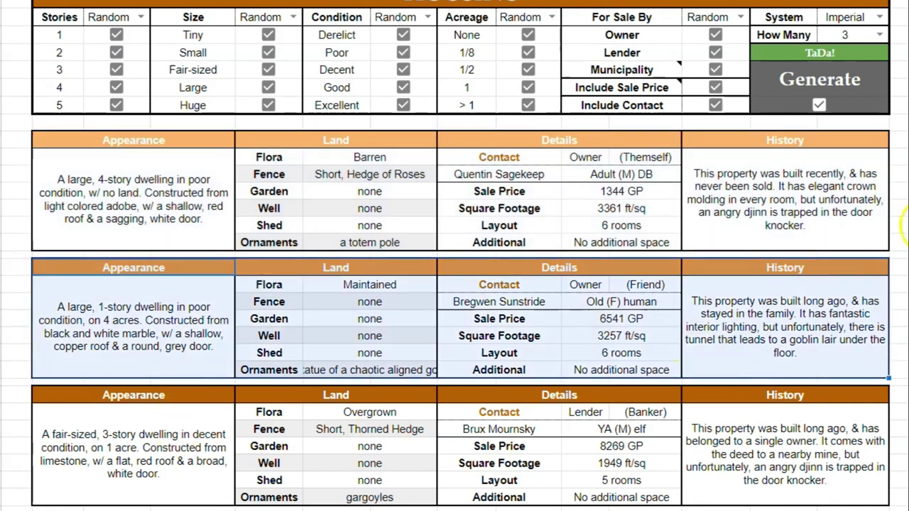
pyautogui.click(899, 174)
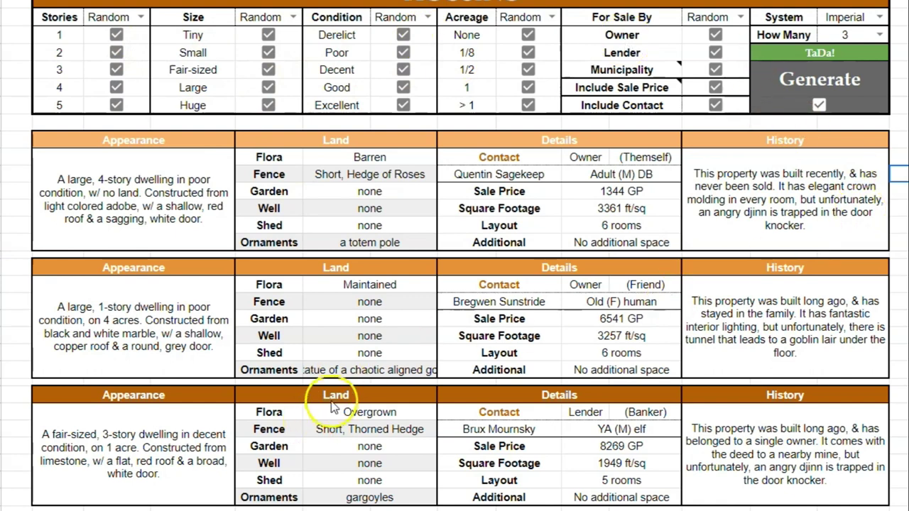
pyautogui.click(362, 374)
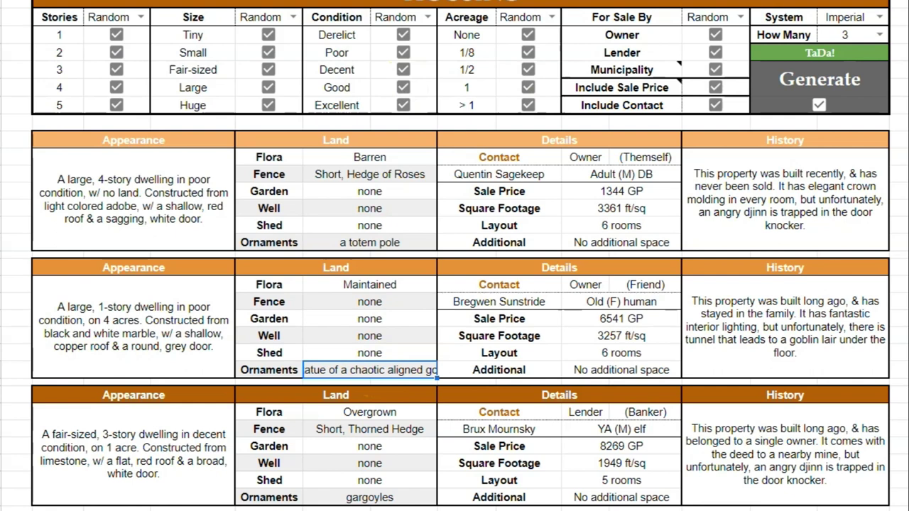
pyautogui.click(326, 1)
pyautogui.click(326, 1)
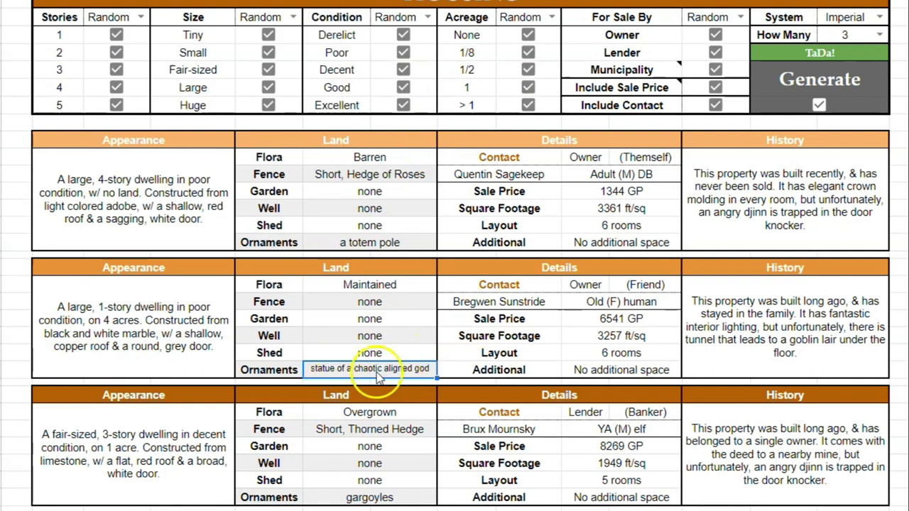
pyautogui.click(901, 156)
pyautogui.moveTo(588, 285); pyautogui.dragTo(646, 286)
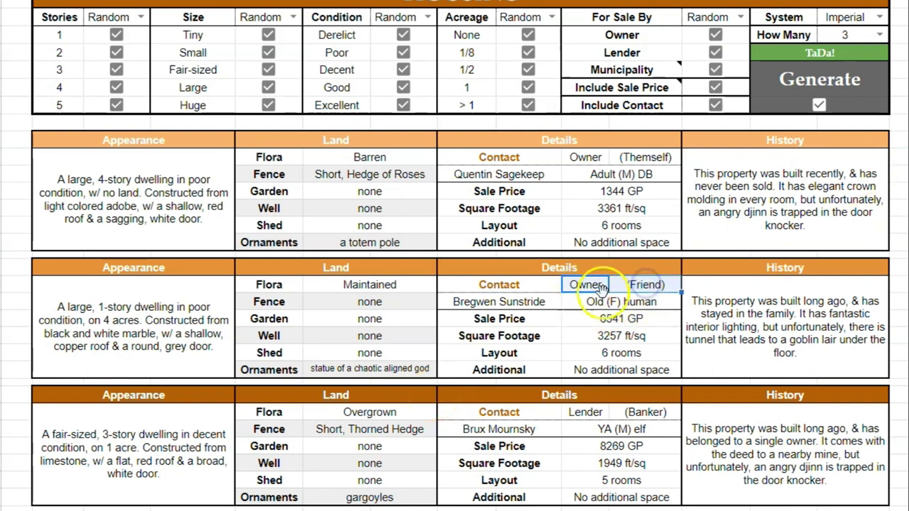
pyautogui.click(643, 285)
pyautogui.click(472, 305)
pyautogui.click(662, 285)
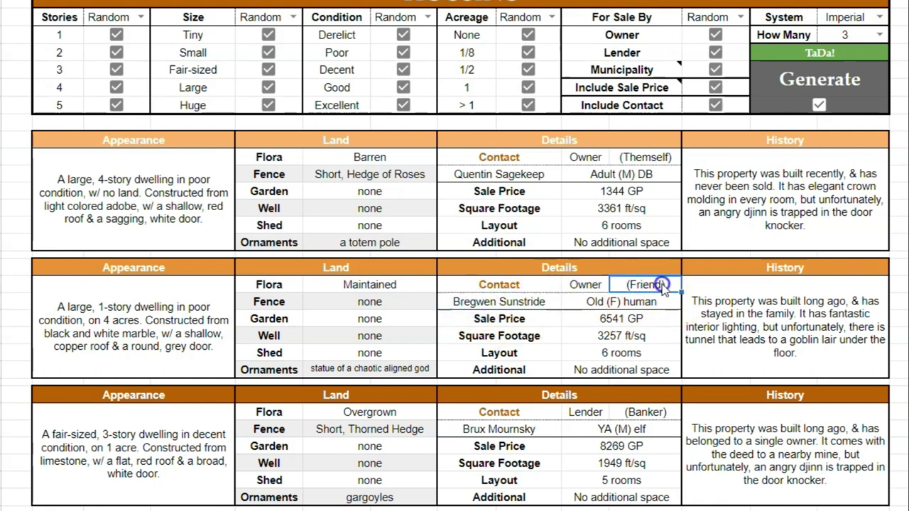
pyautogui.click(646, 284)
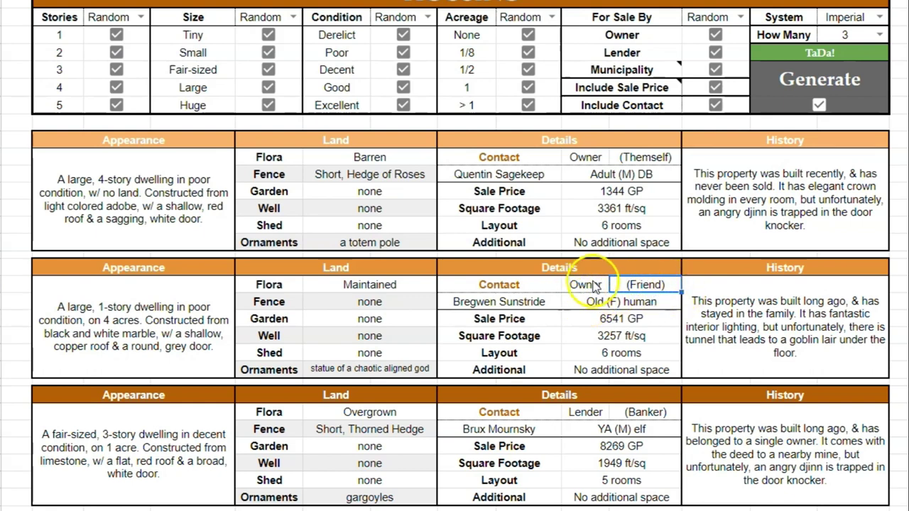
pyautogui.click(586, 413)
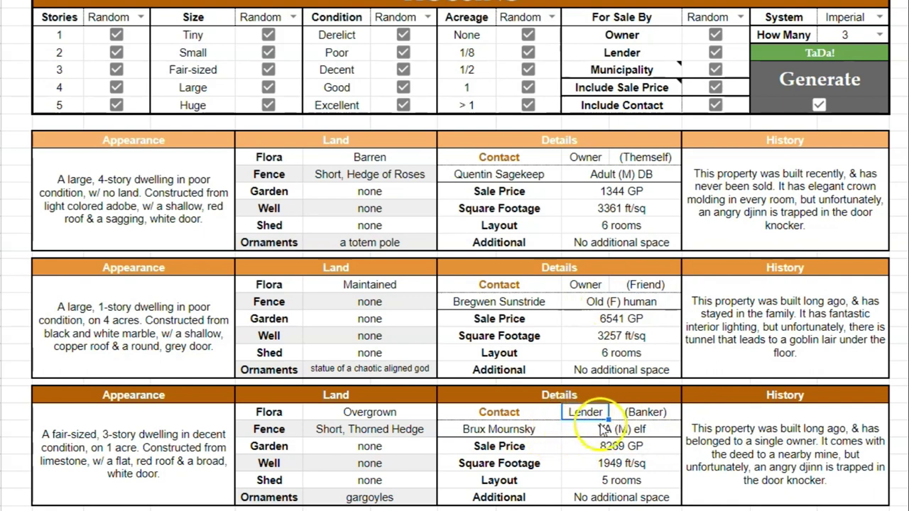
pyautogui.click(671, 417)
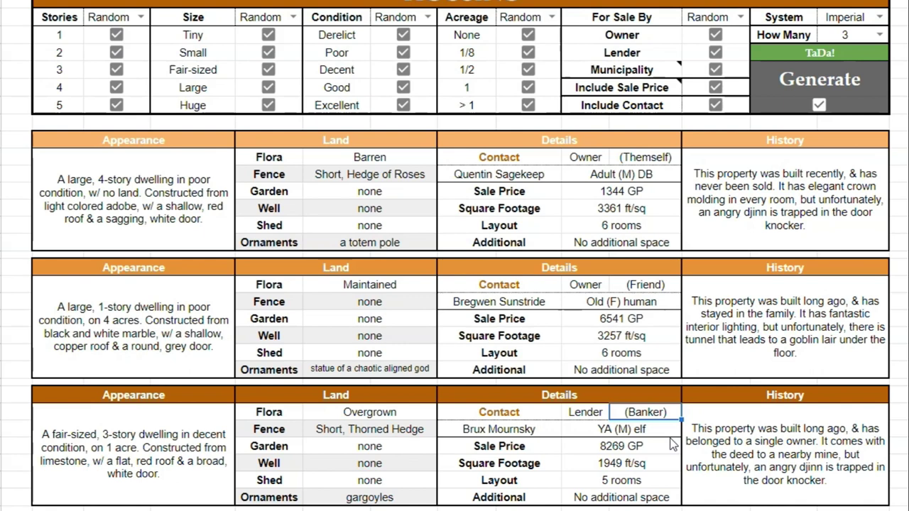
pyautogui.click(641, 225)
pyautogui.click(637, 352)
pyautogui.click(637, 481)
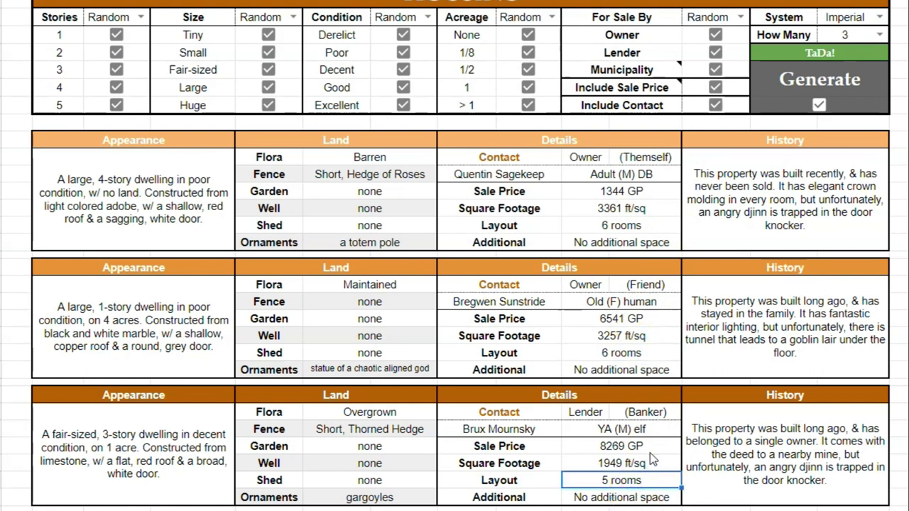
pyautogui.moveTo(213, 34); pyautogui.dragTo(270, 105)
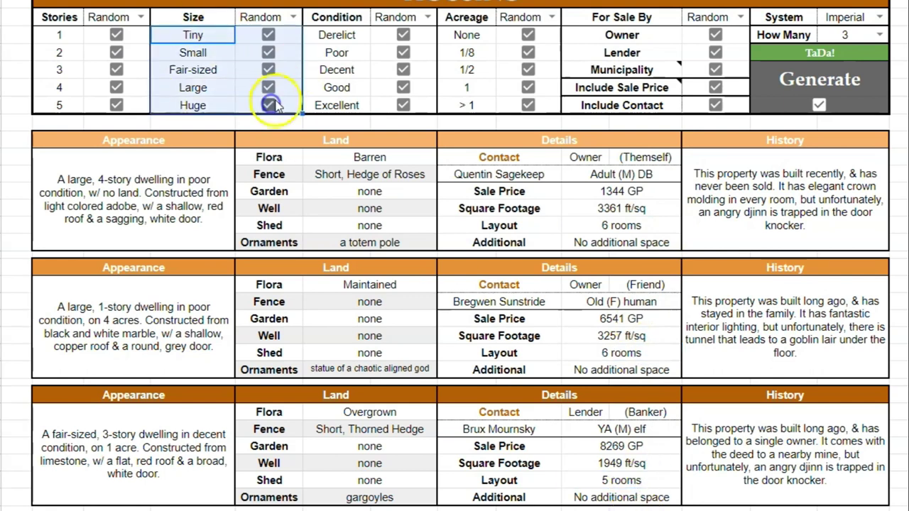
# Exclude Fair-sized, Large and Huge sizes, then compare the listings' Layout and Square Footage
pyautogui.click(268, 70)
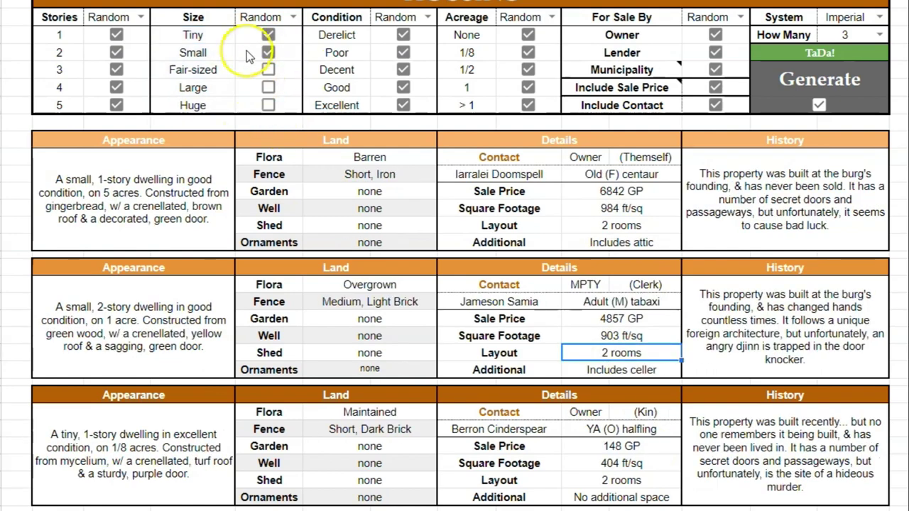
pyautogui.moveTo(229, 36); pyautogui.dragTo(233, 52)
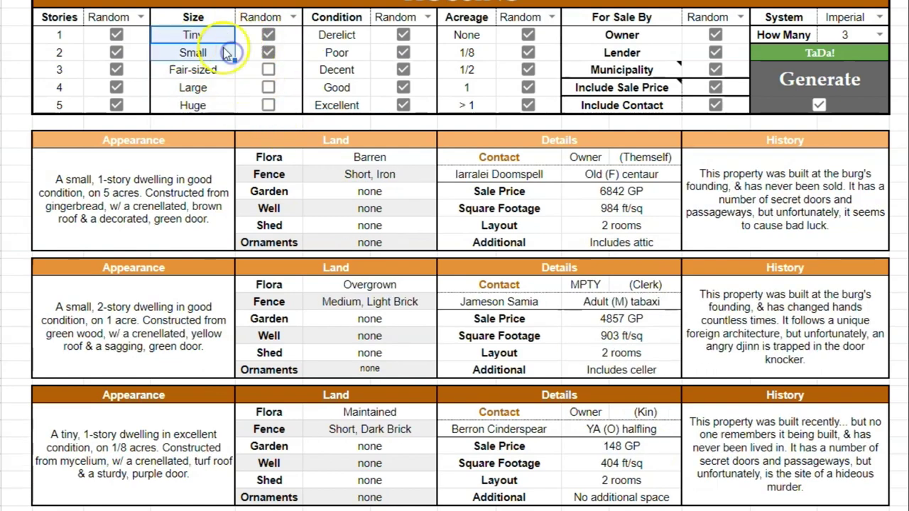
pyautogui.click(635, 226)
pyautogui.click(627, 353)
pyautogui.click(622, 481)
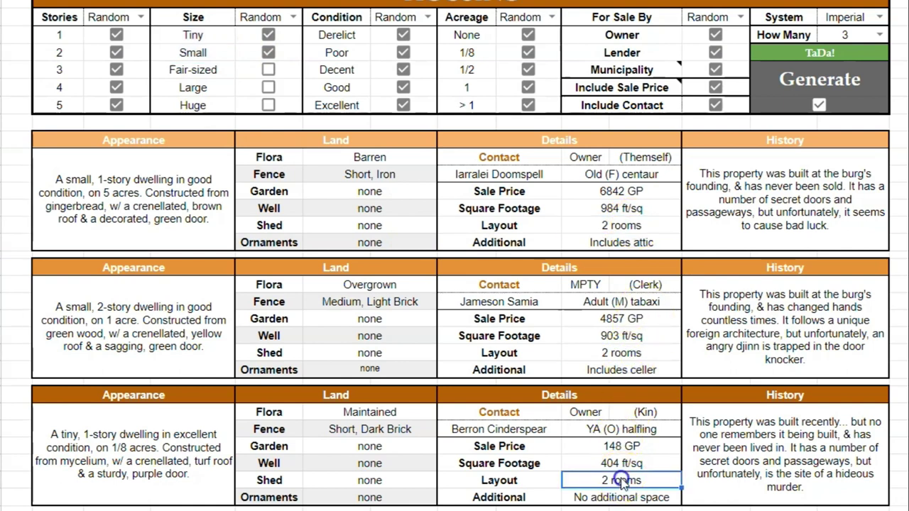
pyautogui.click(624, 336)
pyautogui.click(623, 464)
pyautogui.click(622, 208)
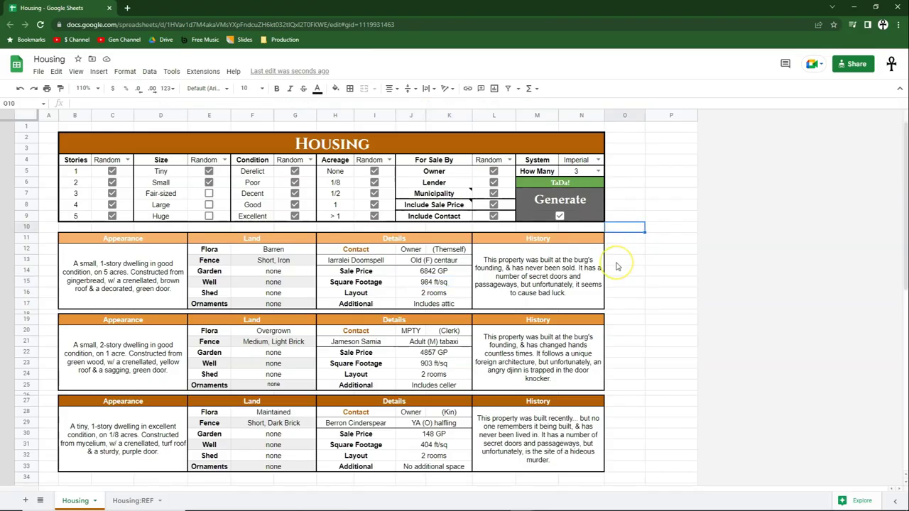
# Expand the Stack 1 row group in The Housing Market, showing rows 41–63
pyautogui.scroll(-10, 617, 266)
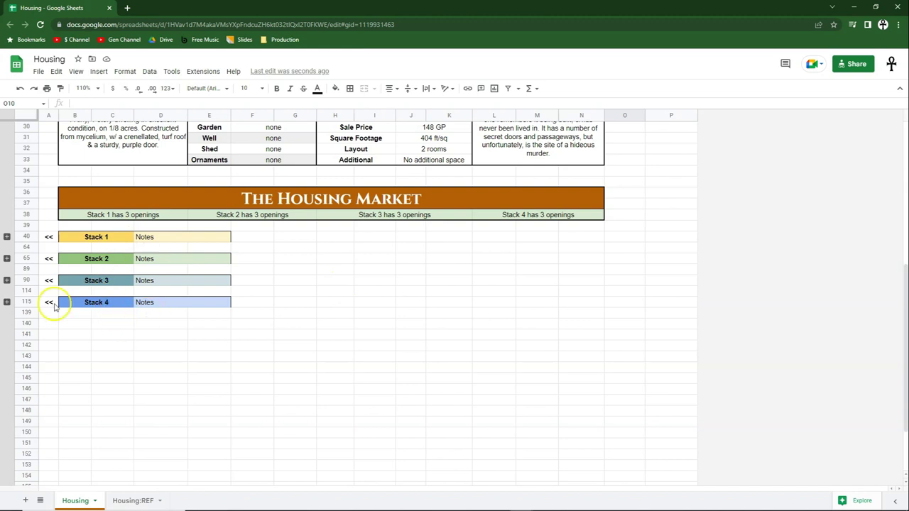
pyautogui.click(7, 238)
pyautogui.scroll(-2, 8, 237)
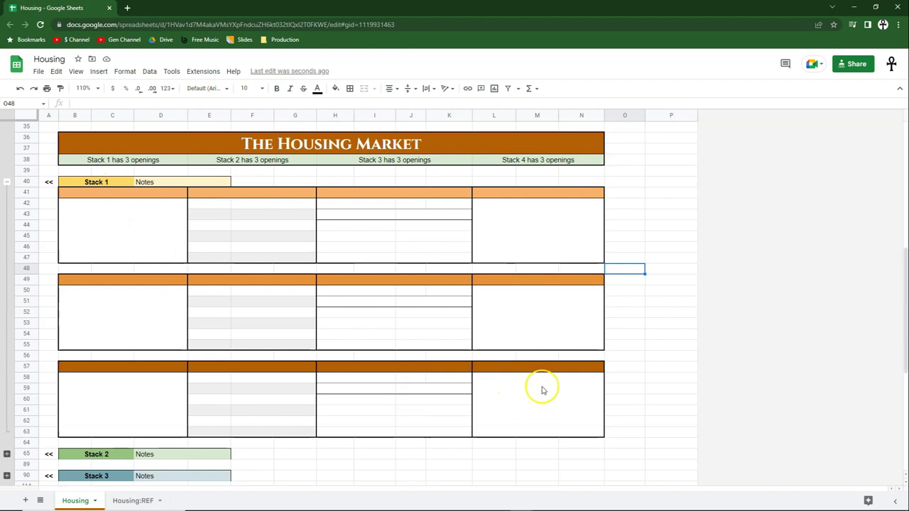
pyautogui.scroll(-1, 241, 346)
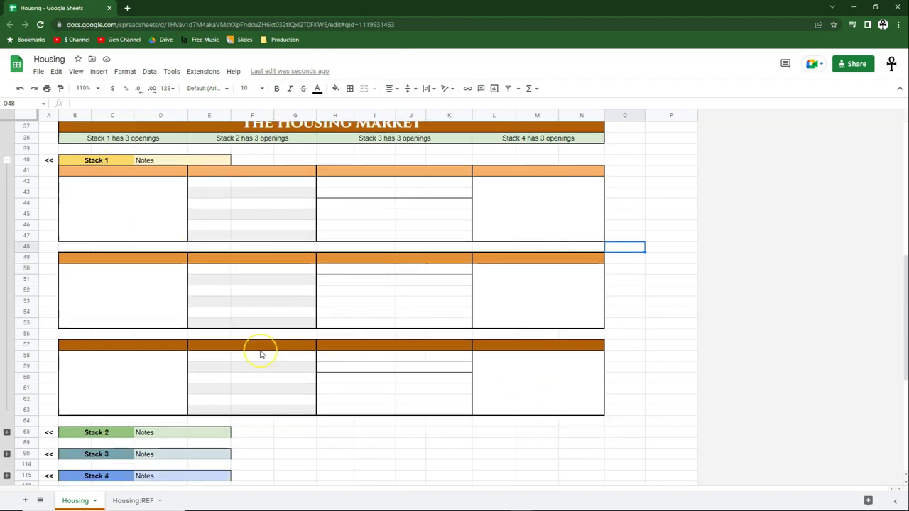
pyautogui.scroll(2, 261, 353)
pyautogui.scroll(5, 261, 355)
pyautogui.scroll(-3, 285, 353)
pyautogui.scroll(5, 285, 353)
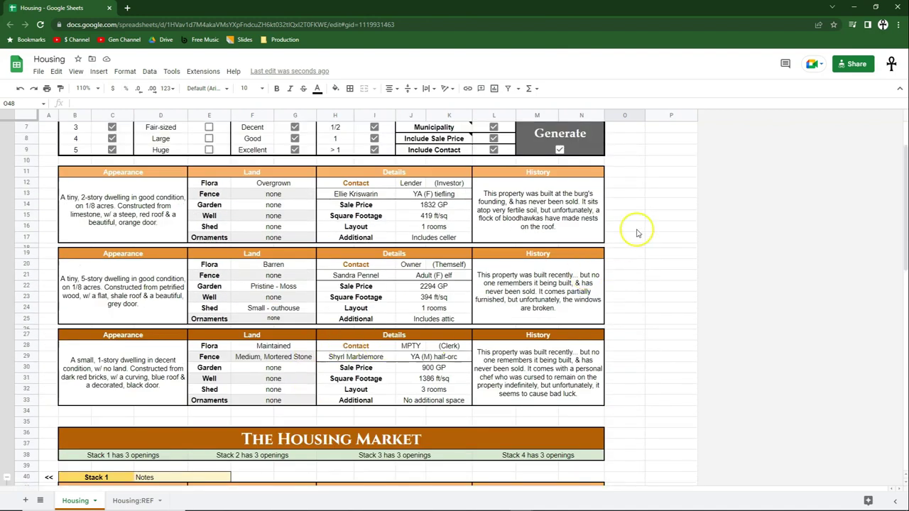
# Re-roll the generated house listings twice from an empty cell
pyautogui.moveTo(149, 173); pyautogui.dragTo(587, 400)
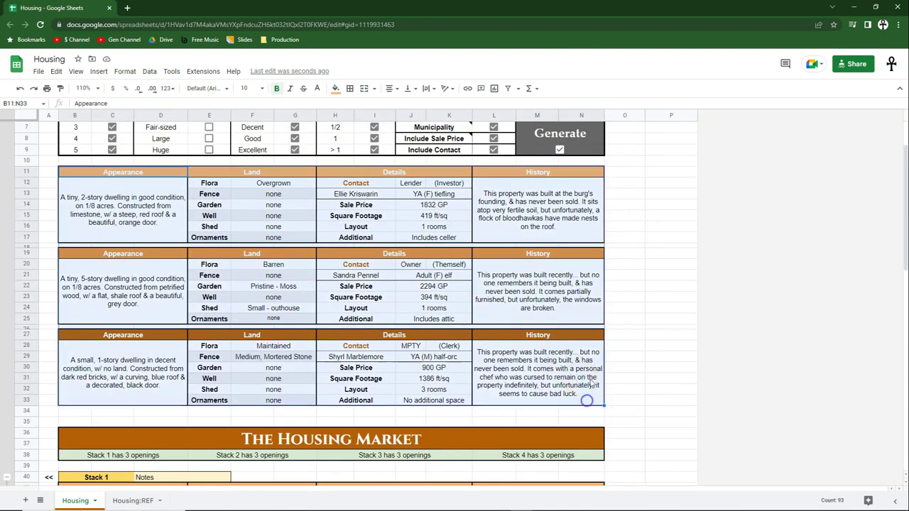
pyautogui.click(627, 227)
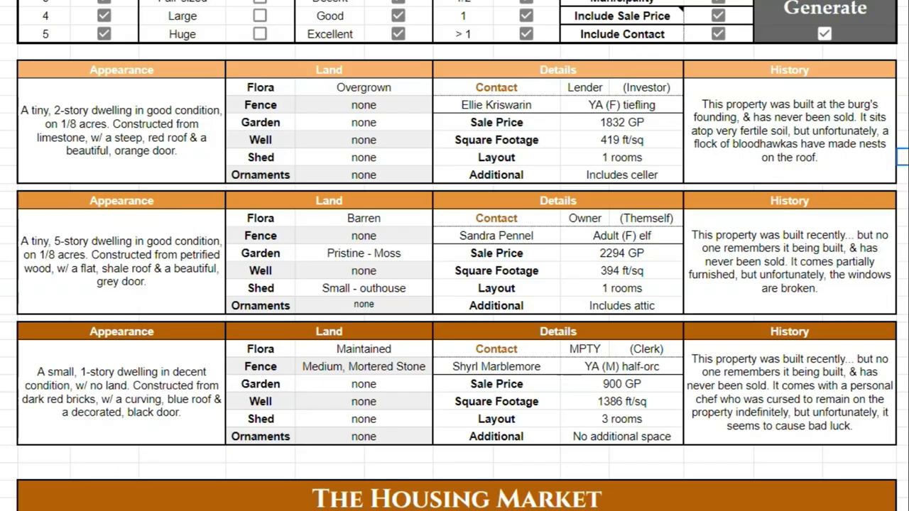
pyautogui.press('Delete')
pyautogui.press('Delete')
pyautogui.press('Delete')
pyautogui.press('Delete')
pyautogui.press('Delete')
pyautogui.press('Delete')
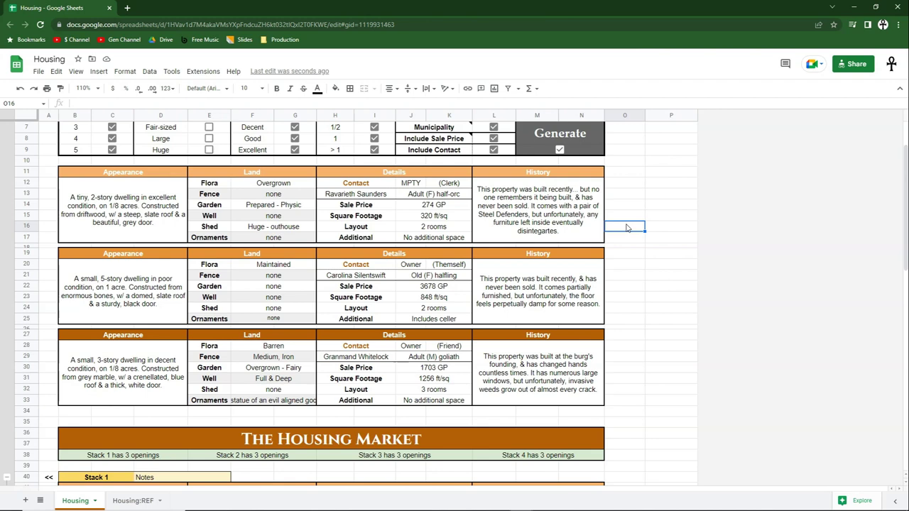
pyautogui.press('Delete')
pyautogui.press('Delete')
pyautogui.press('Delete')
pyautogui.press('Delete')
pyautogui.press('Delete')
pyautogui.press('Delete')
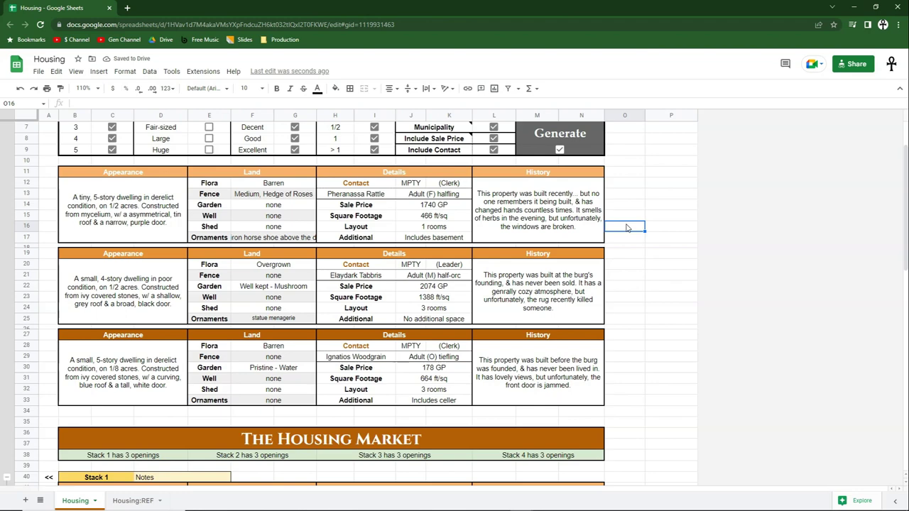
pyautogui.scroll(-7, 625, 226)
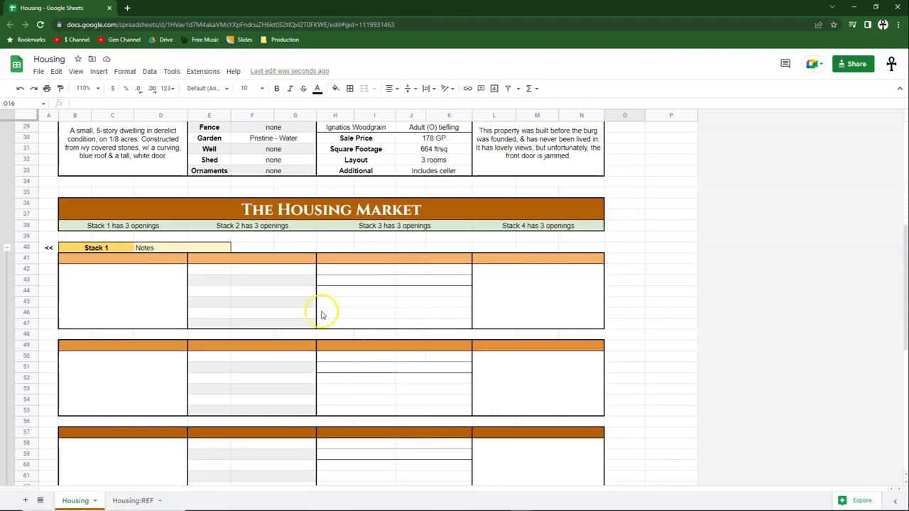
pyautogui.scroll(7, 309, 356)
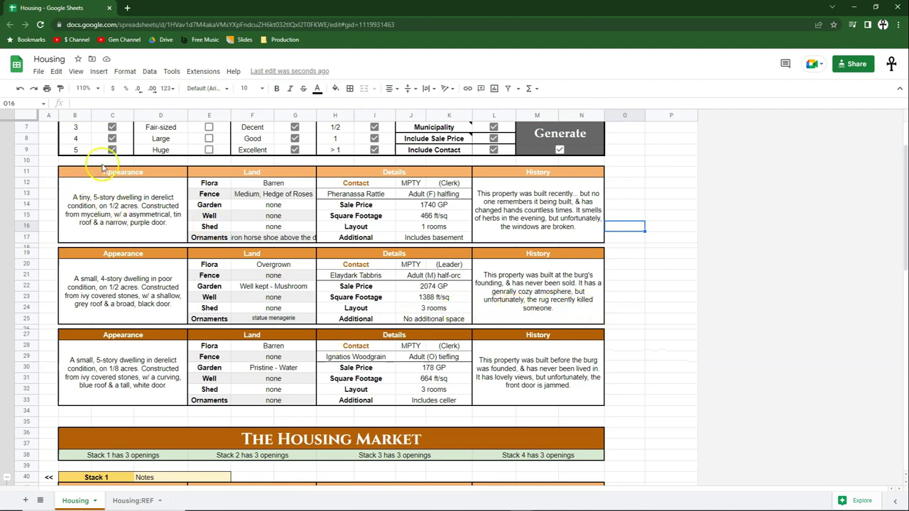
# Copy listing blocks B11:N33 and select B41 in Stack 1 as the target
pyautogui.moveTo(99, 172); pyautogui.dragTo(529, 332)
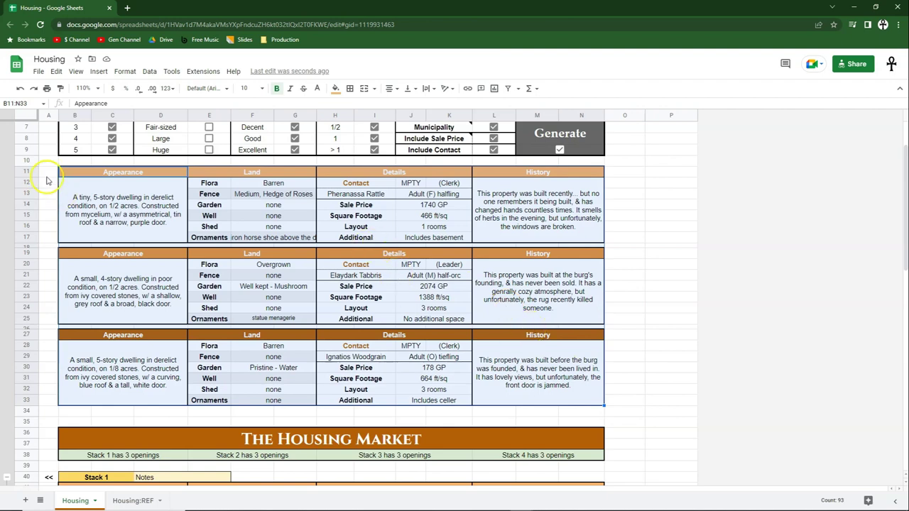
pyautogui.hotkey('ctrl', 'c')
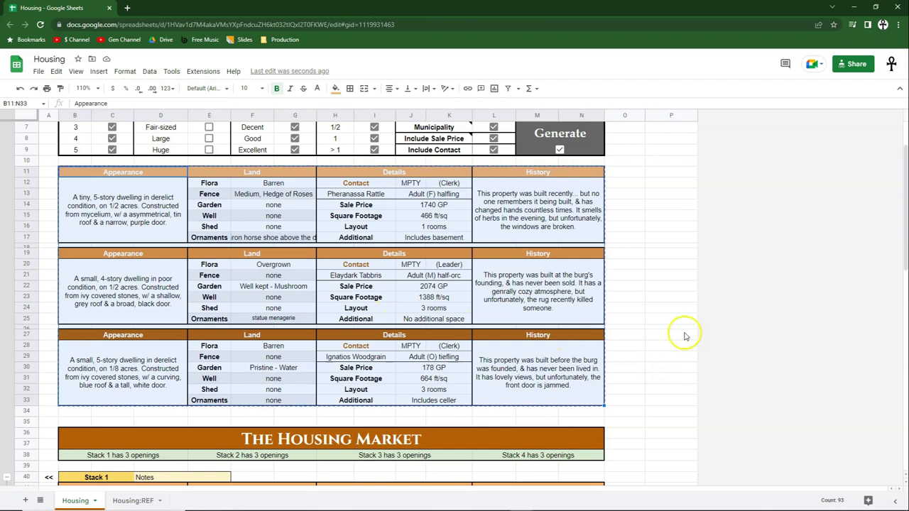
pyautogui.scroll(-10, 685, 337)
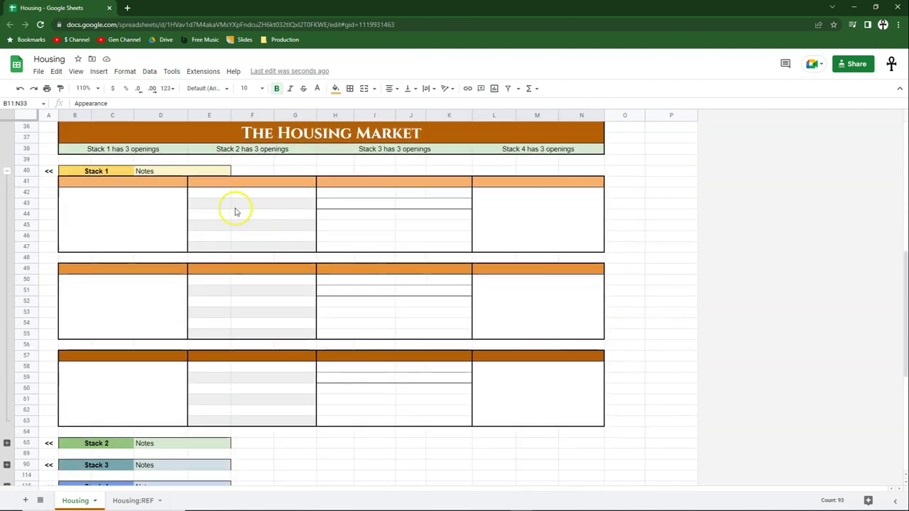
pyautogui.click(70, 182)
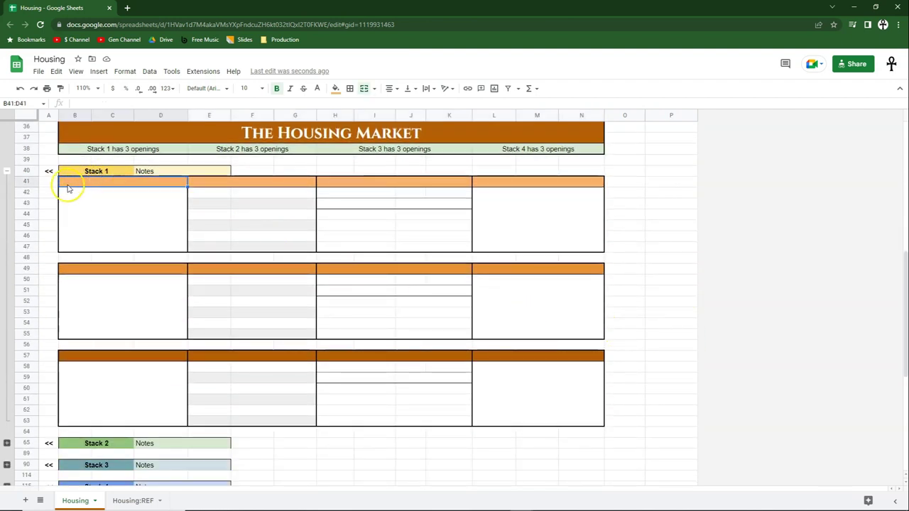
pyautogui.scroll(9, 103, 186)
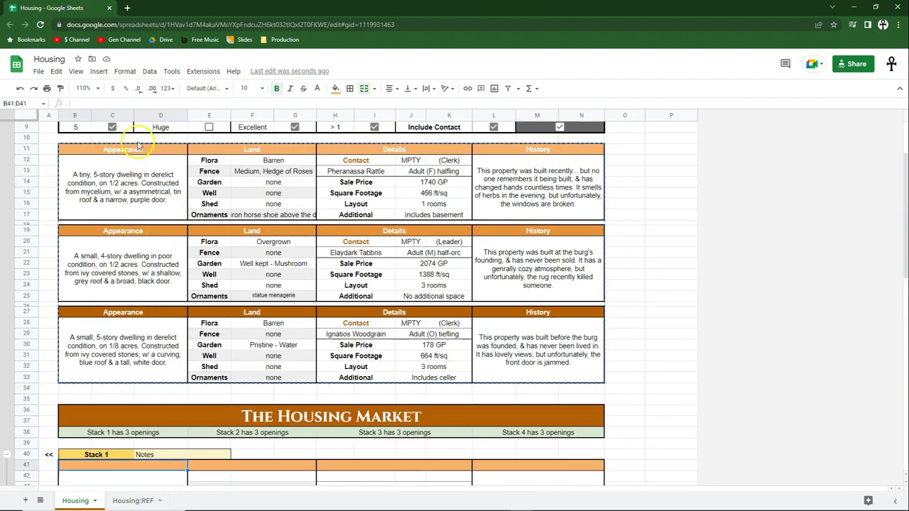
pyautogui.scroll(-5, 147, 209)
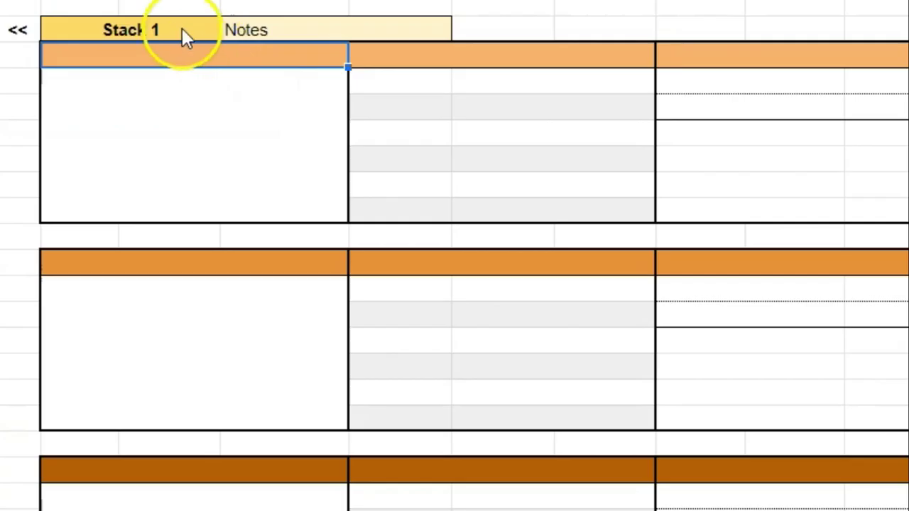
pyautogui.rightClick(119, 295)
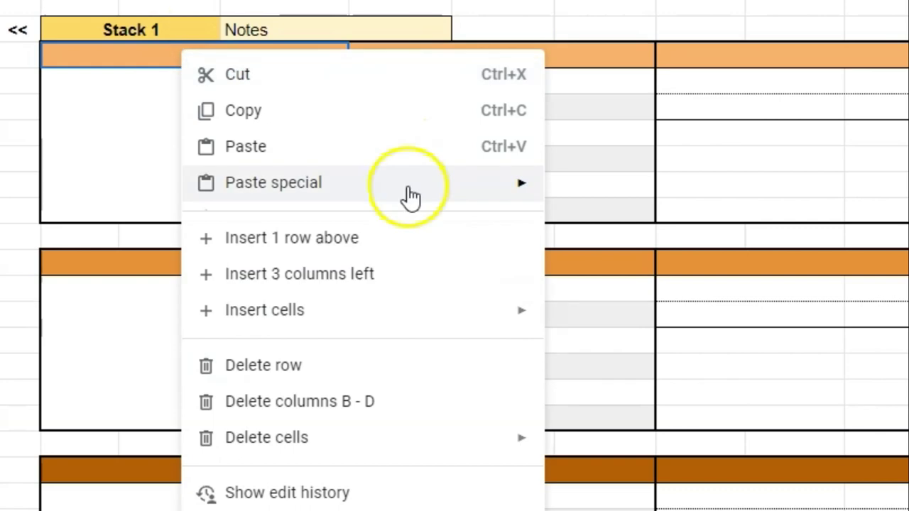
pyautogui.moveTo(408, 196)
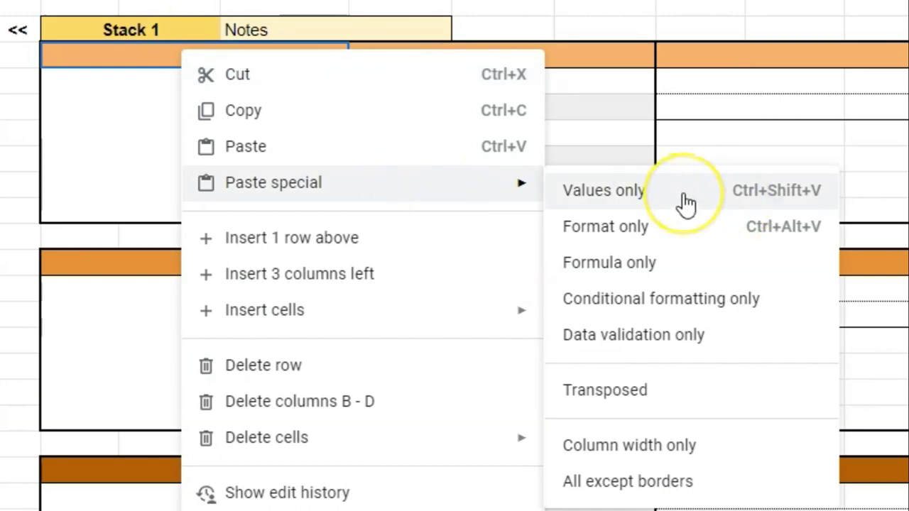
pyautogui.click(688, 200)
pyautogui.scroll(-1, 328, 275)
pyautogui.click(637, 260)
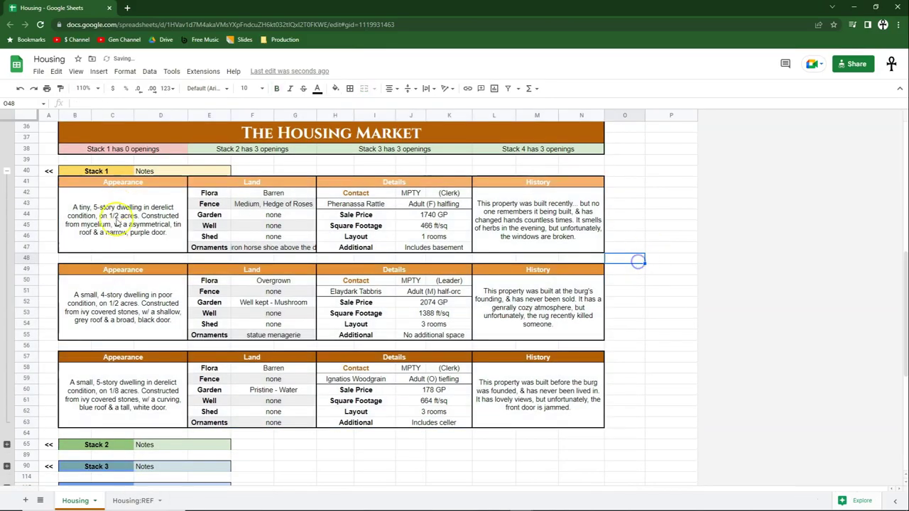
pyautogui.click(617, 216)
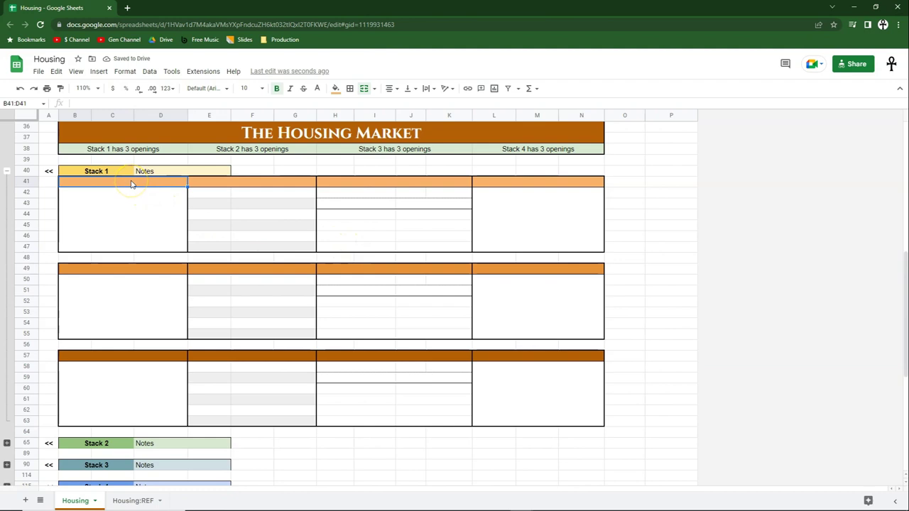
# Paste the listings into B41, clear them, then paste special values only instead
pyautogui.rightClick(132, 184)
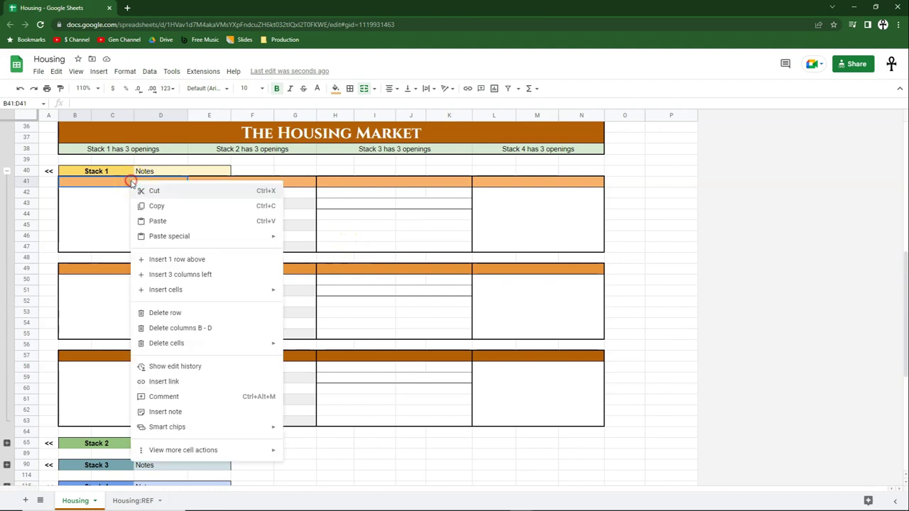
pyautogui.click(158, 221)
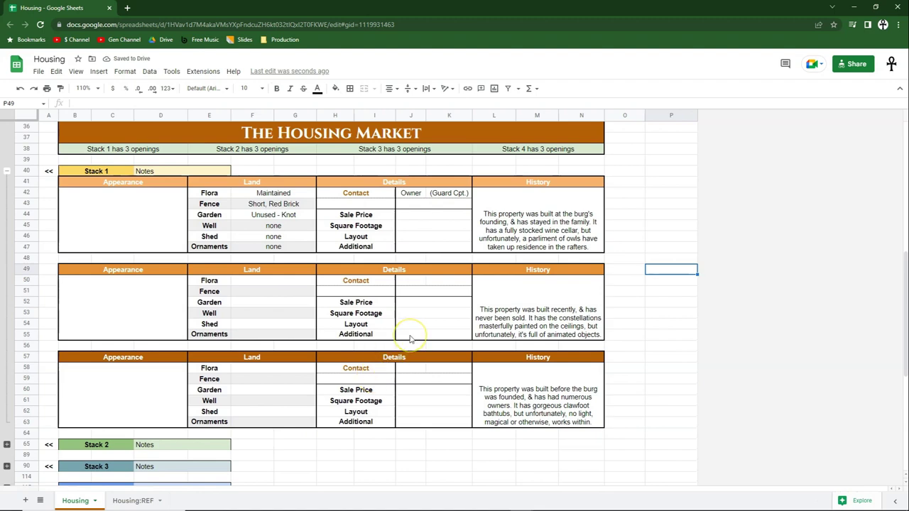
pyautogui.press('Delete')
pyautogui.press('Delete')
pyautogui.press('Delete')
pyautogui.press('Delete')
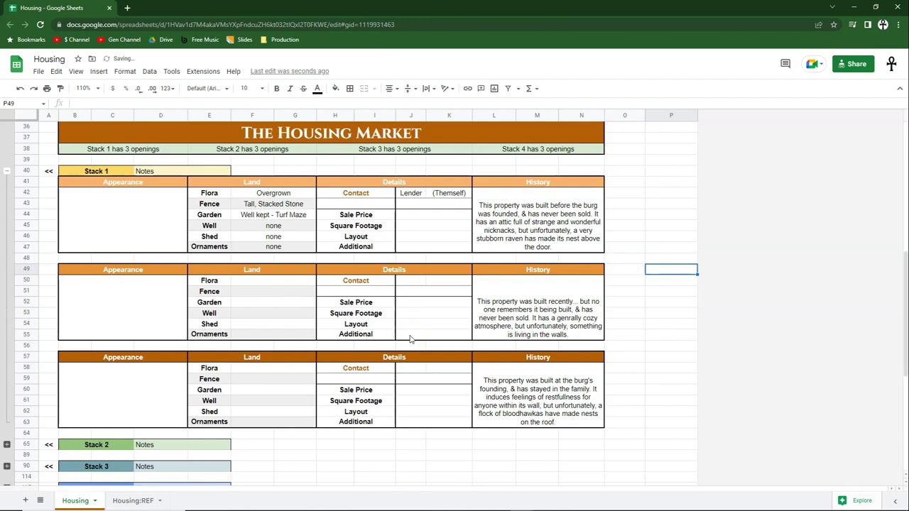
pyautogui.rightClick(127, 181)
pyautogui.moveTo(177, 237)
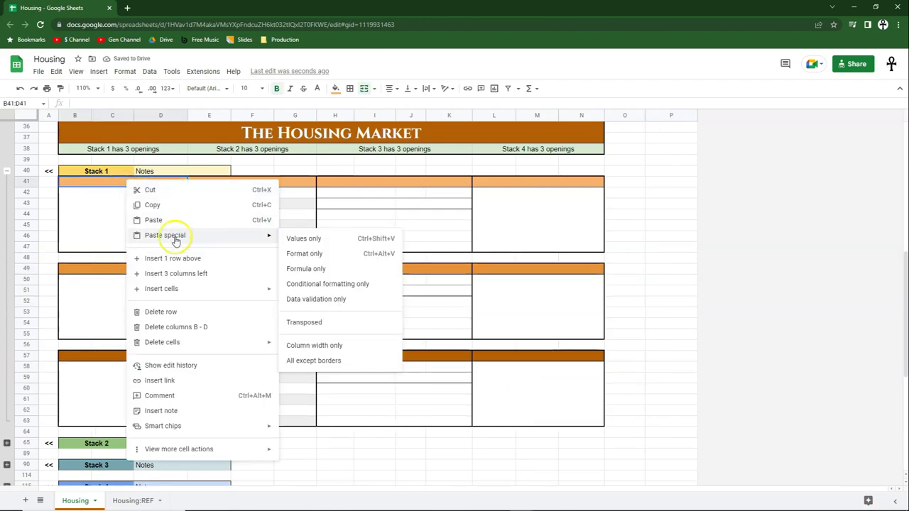
pyautogui.click(336, 239)
pyautogui.click(624, 248)
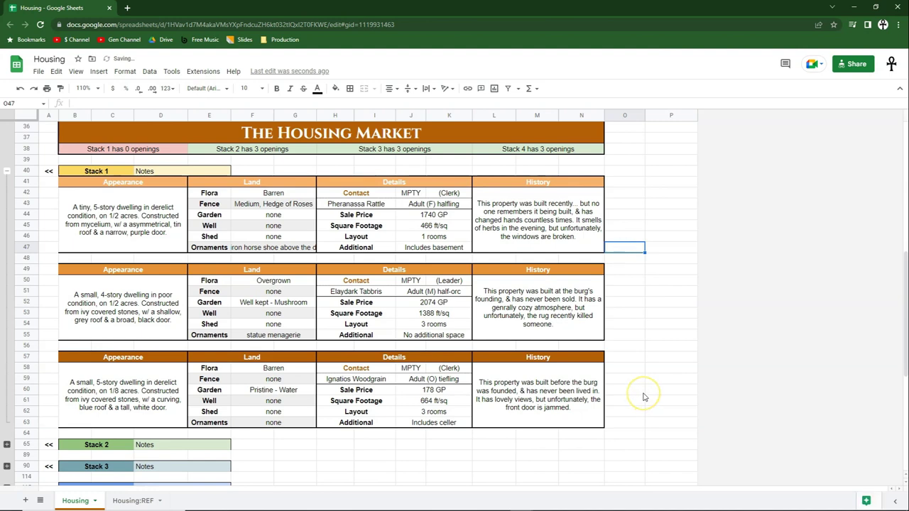
pyautogui.press('Up')
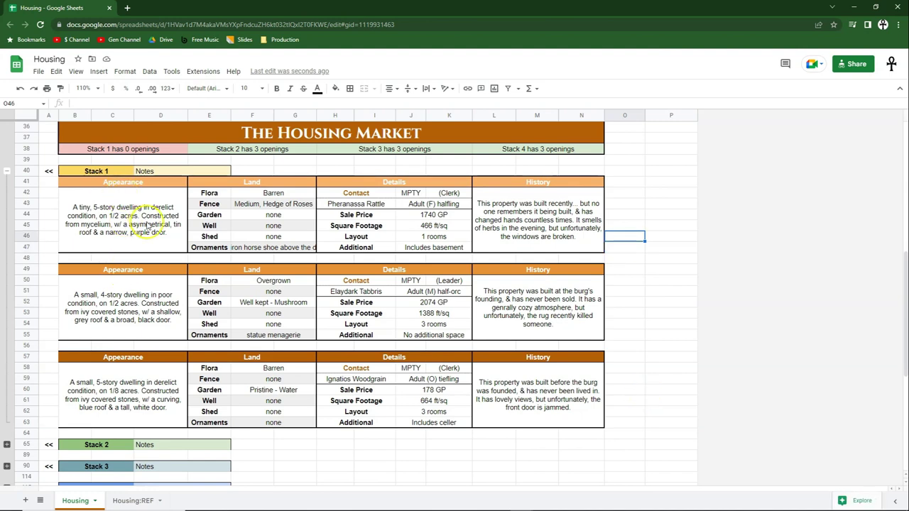
# Type the note 'dl;kasjf;osaljkdf;ls kdj;fl' into Stack 1's Notes cell D40
pyautogui.click(148, 171)
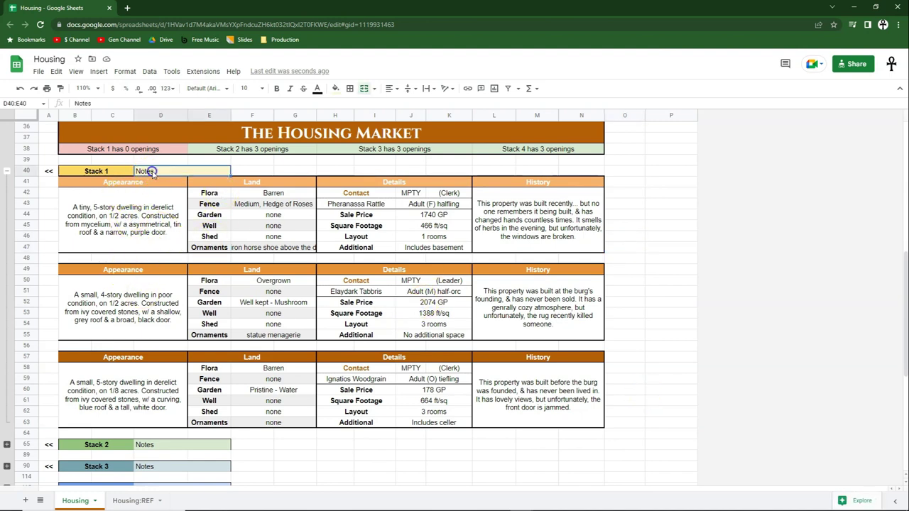
pyautogui.write('dl;kasjf;osaljkdf;ls kdj;fl')
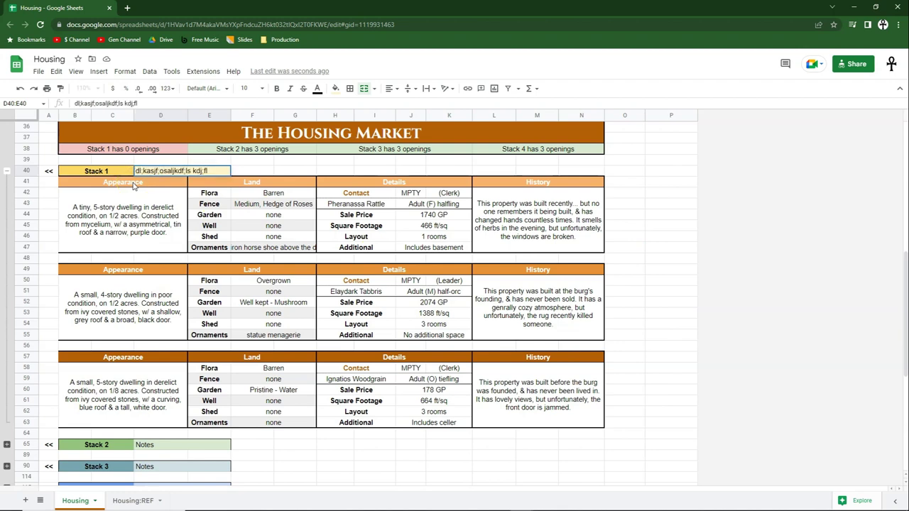
pyautogui.click(133, 182)
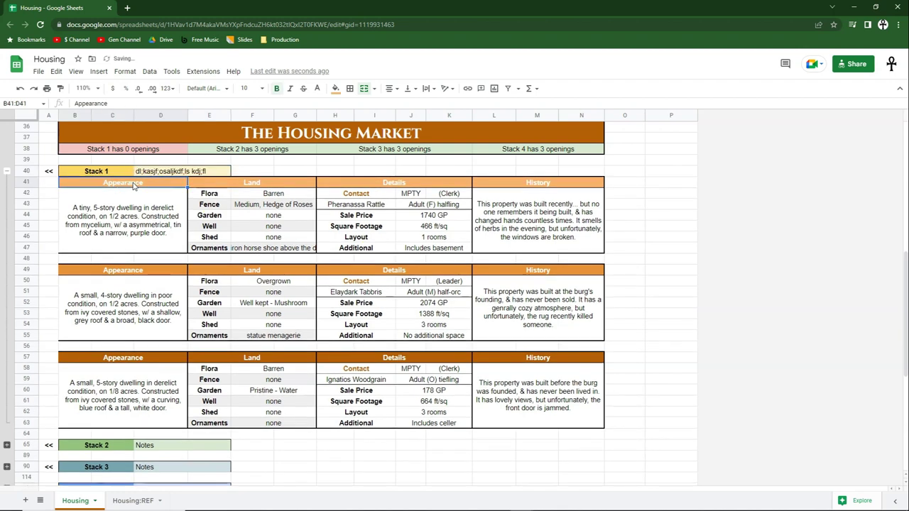
# Collapse the Stack 1 row group and expand it again
pyautogui.click(9, 173)
pyautogui.click(223, 176)
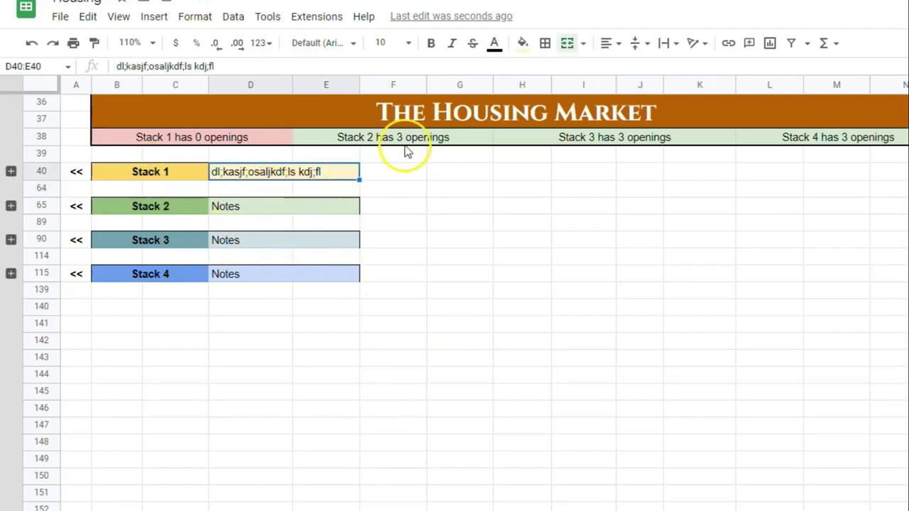
pyautogui.scroll(1, 304, 172)
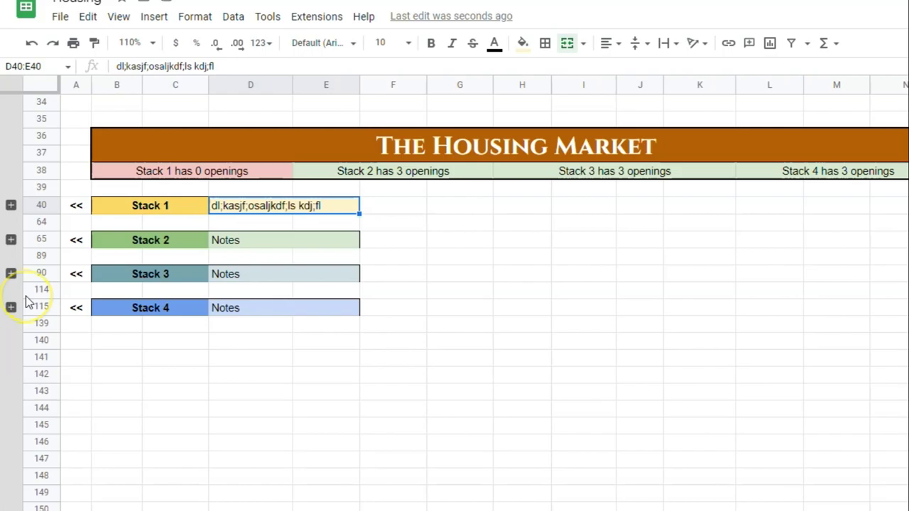
pyautogui.click(10, 205)
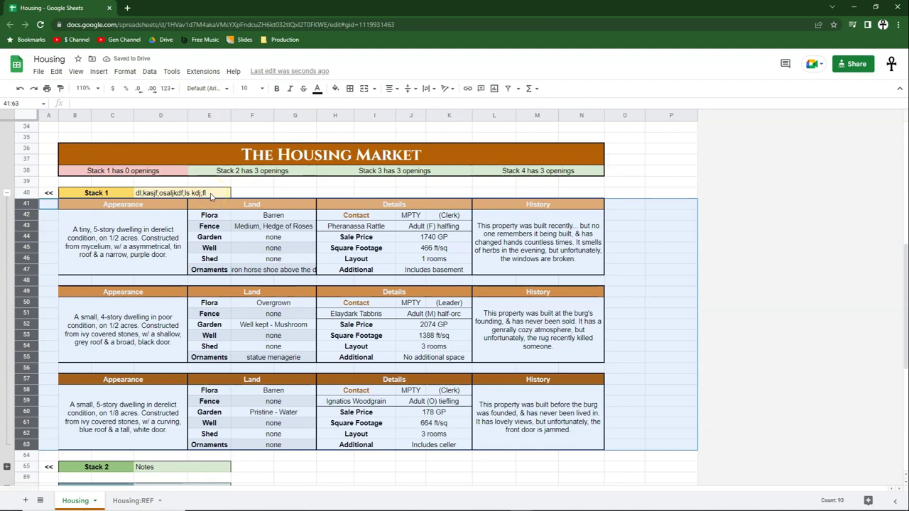
# Undo the note edit, clear Stack 1's listings B41:N63, collapse its row group and scroll to the top
pyautogui.hotkey('ctrl', 'z')
pyautogui.moveTo(173, 205); pyautogui.dragTo(544, 428)
pyautogui.press('Delete')
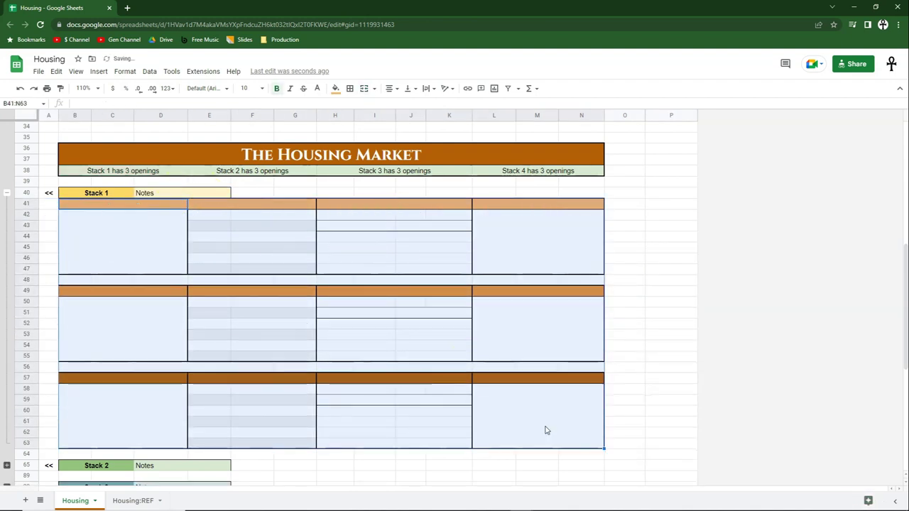
pyautogui.click(514, 339)
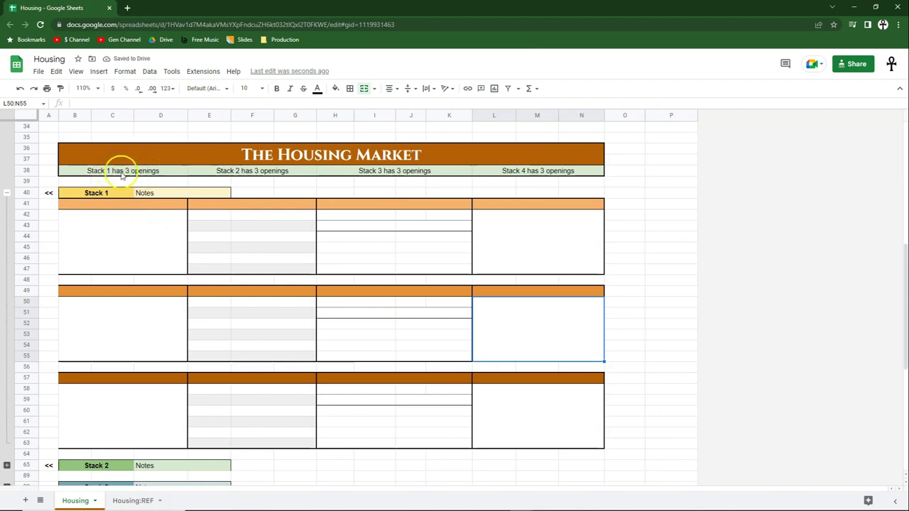
pyautogui.click(7, 193)
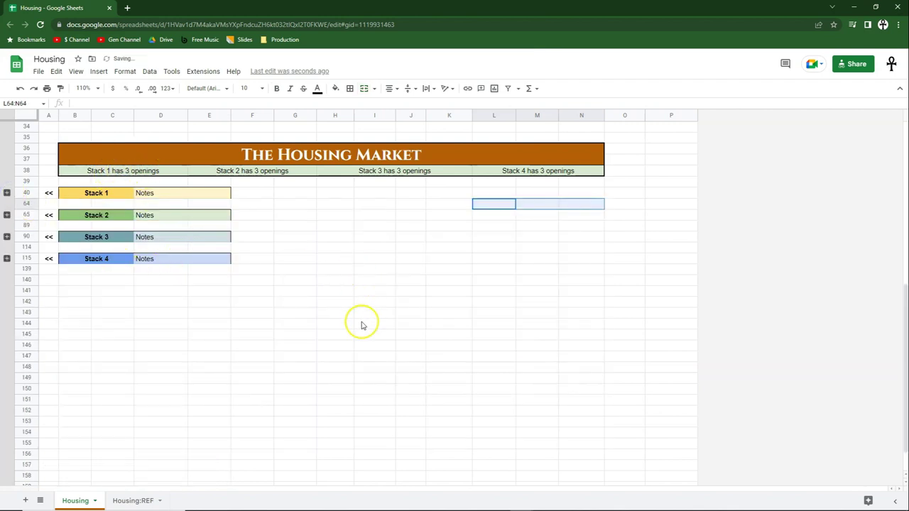
pyautogui.scroll(10, 361, 325)
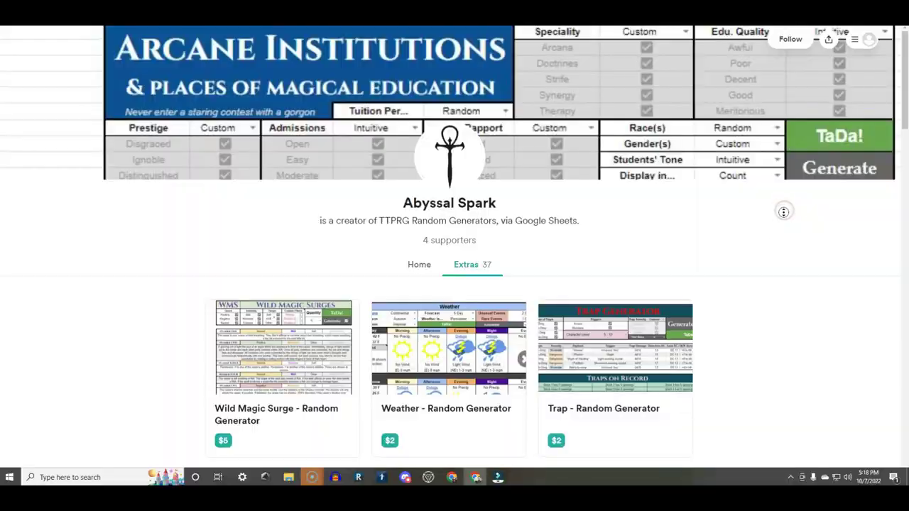
pyautogui.middleClick(782, 239)
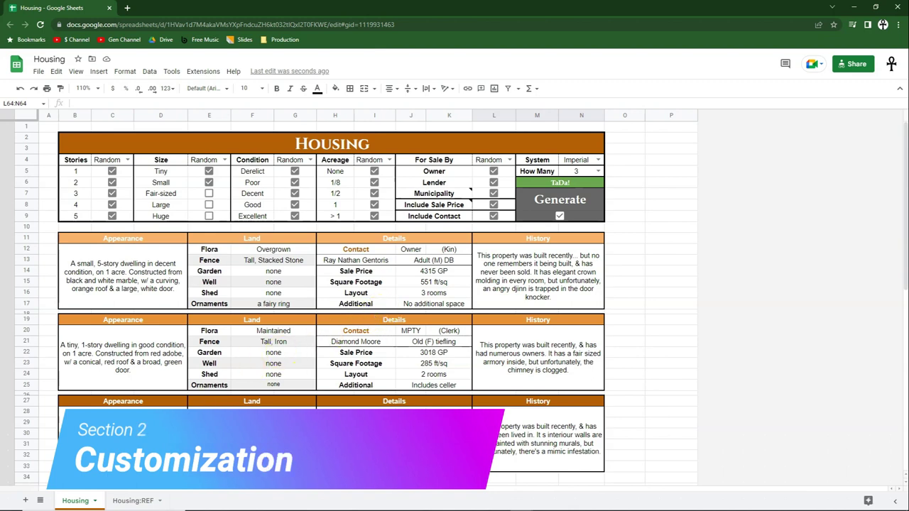
# Open Housing:REF with Appearance expanded and select the first listing's Appearance, Land, Details and History blocks
pyautogui.click(133, 501)
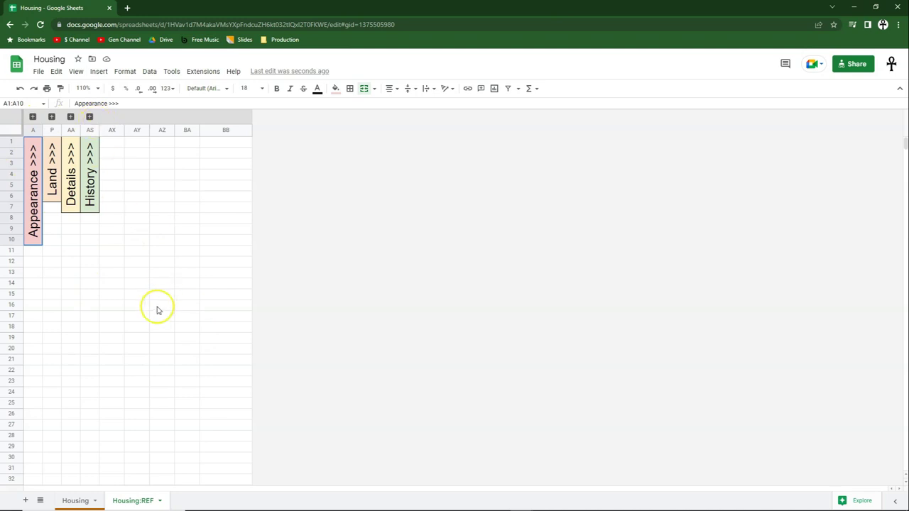
pyautogui.click(33, 117)
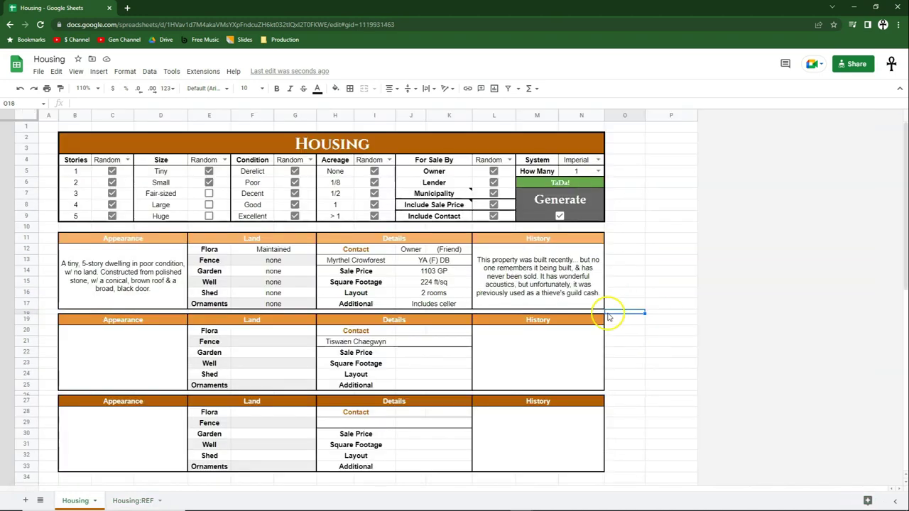
pyautogui.moveTo(128, 240); pyautogui.dragTo(137, 274)
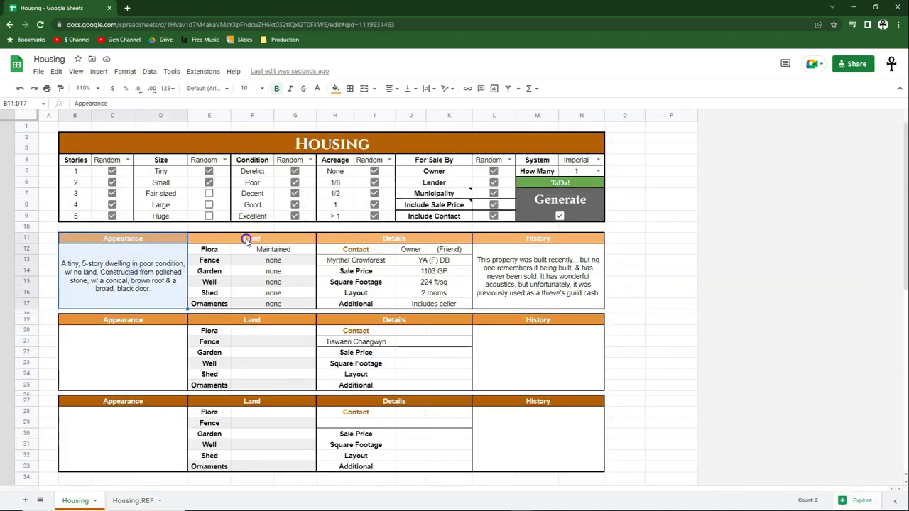
pyautogui.click(245, 264)
pyautogui.click(402, 276)
pyautogui.click(536, 266)
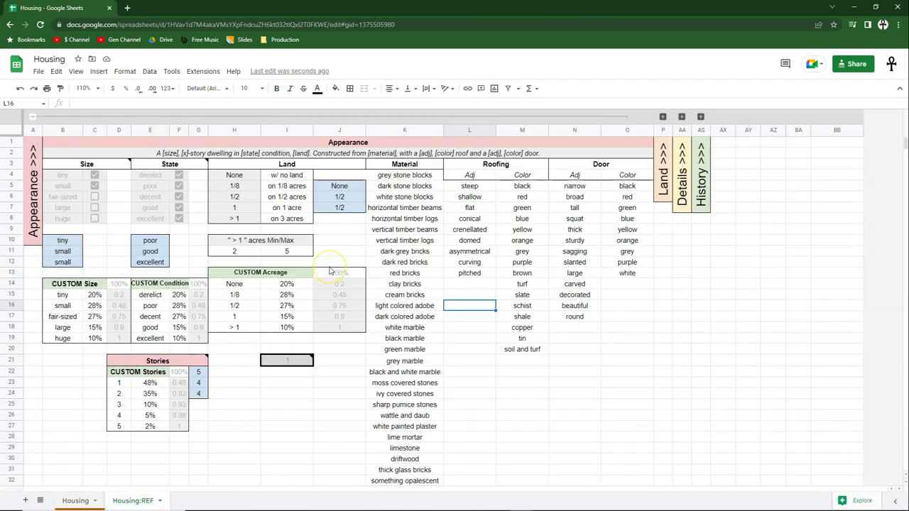
# Select the CUSTOM Size table B14:D19 weighting tiny 20%, small 28%, fair-sized 27%, large 15%, huge 10%
pyautogui.click(683, 193)
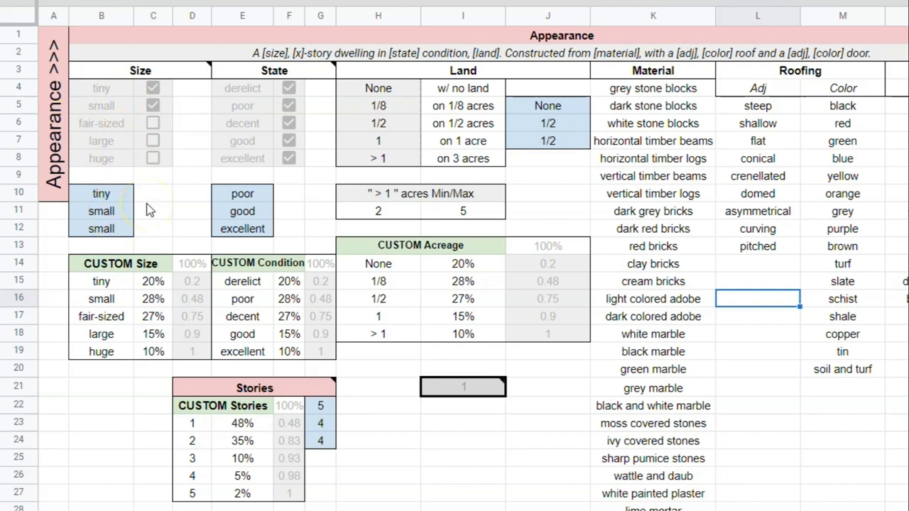
pyautogui.moveTo(132, 263); pyautogui.dragTo(196, 352)
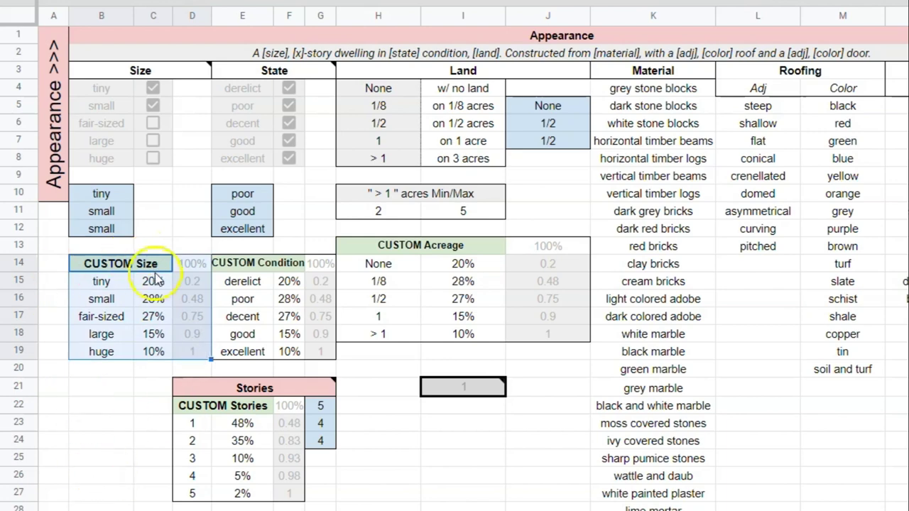